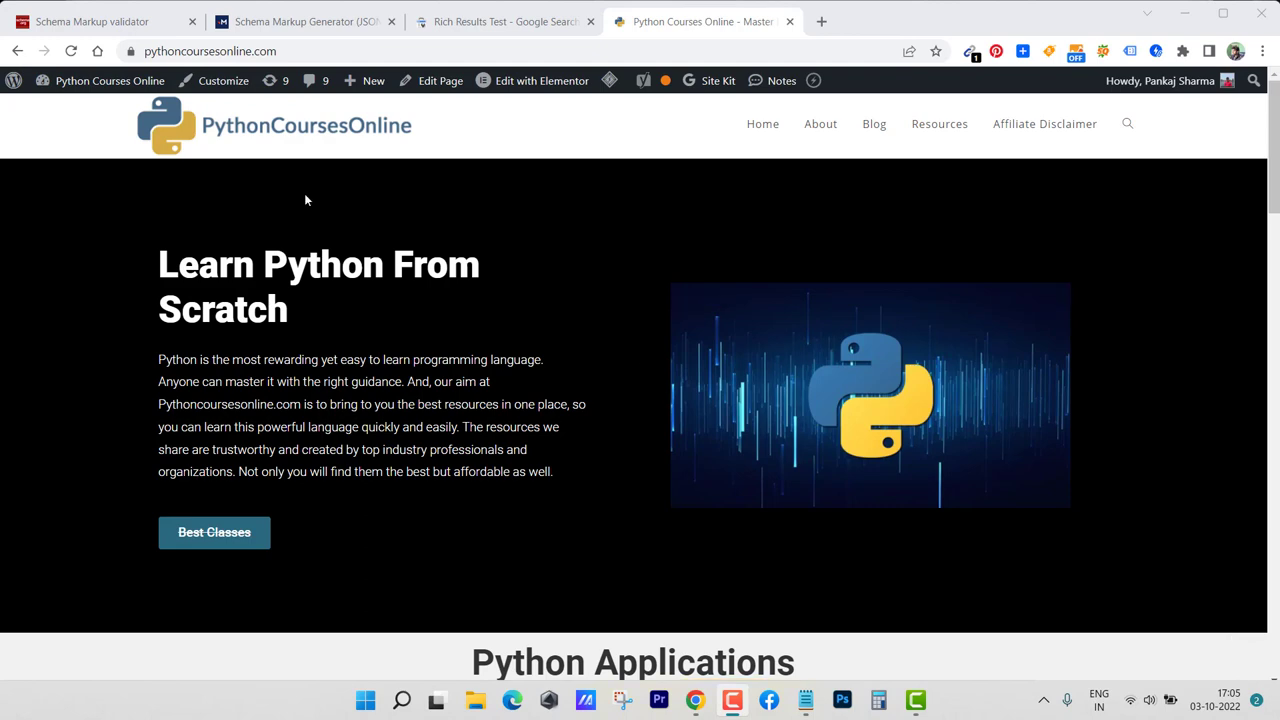
Go from the public homepage to the Python Courses Online admin Dashboard
scroll(1253, 480, down, 10)
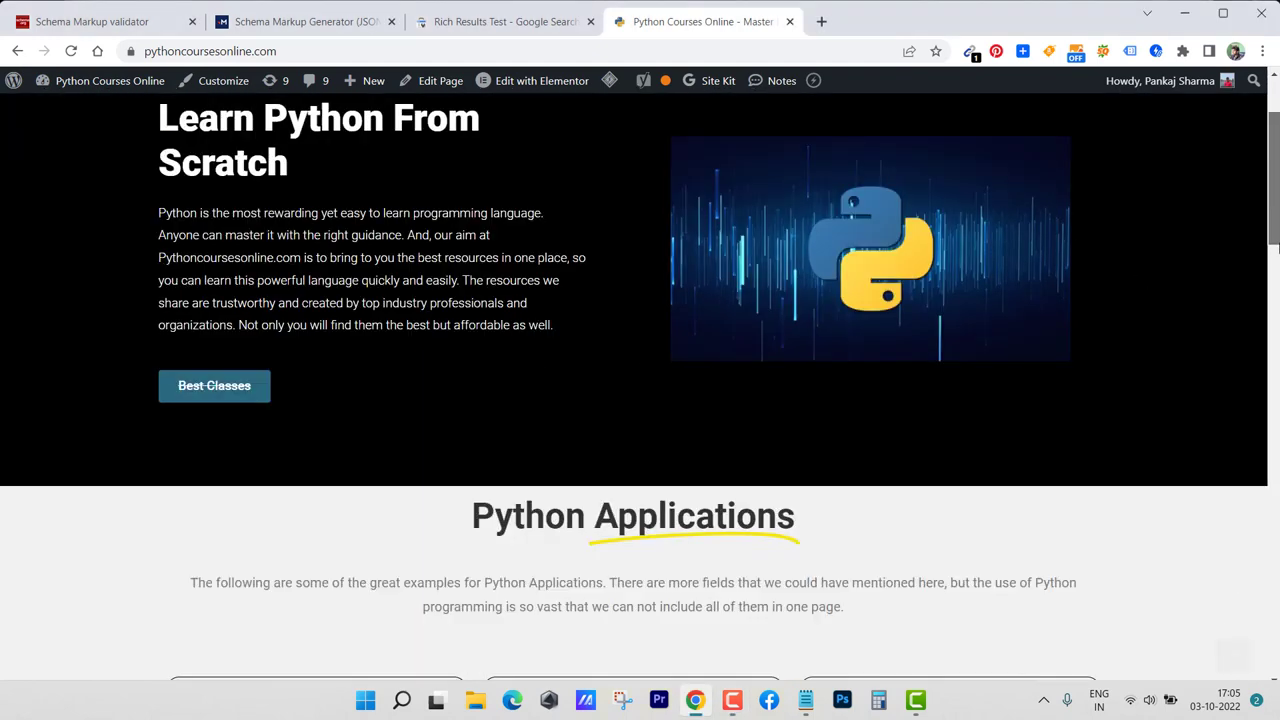
scroll(1253, 480, down, 9)
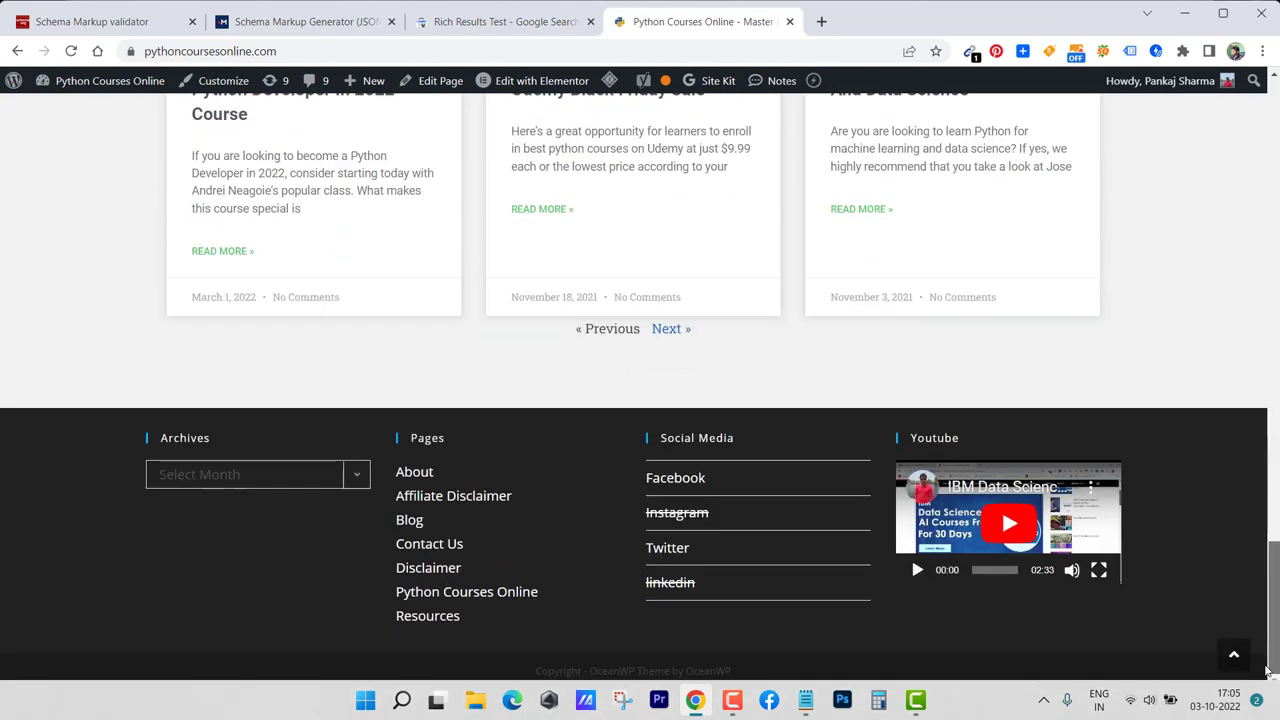
scroll(1276, 477, up, 6)
drag(1276, 477, 1273, 177)
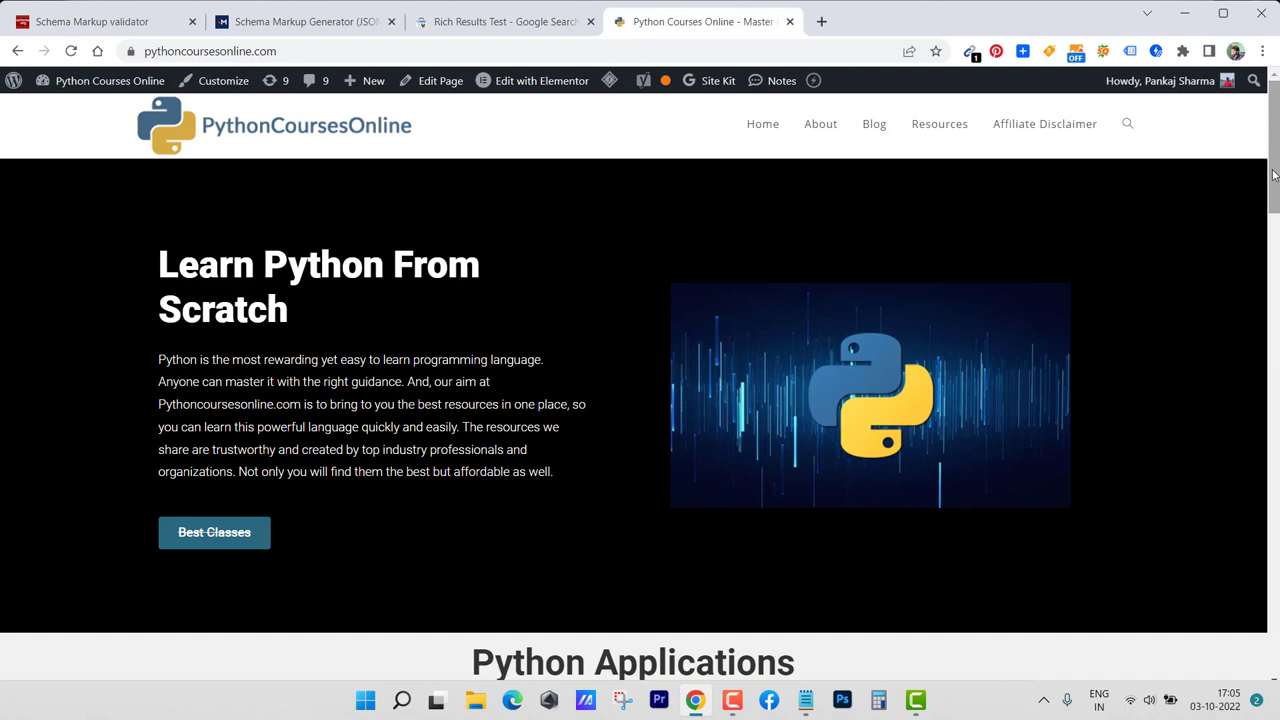
mouse_move(75, 90)
click(66, 115)
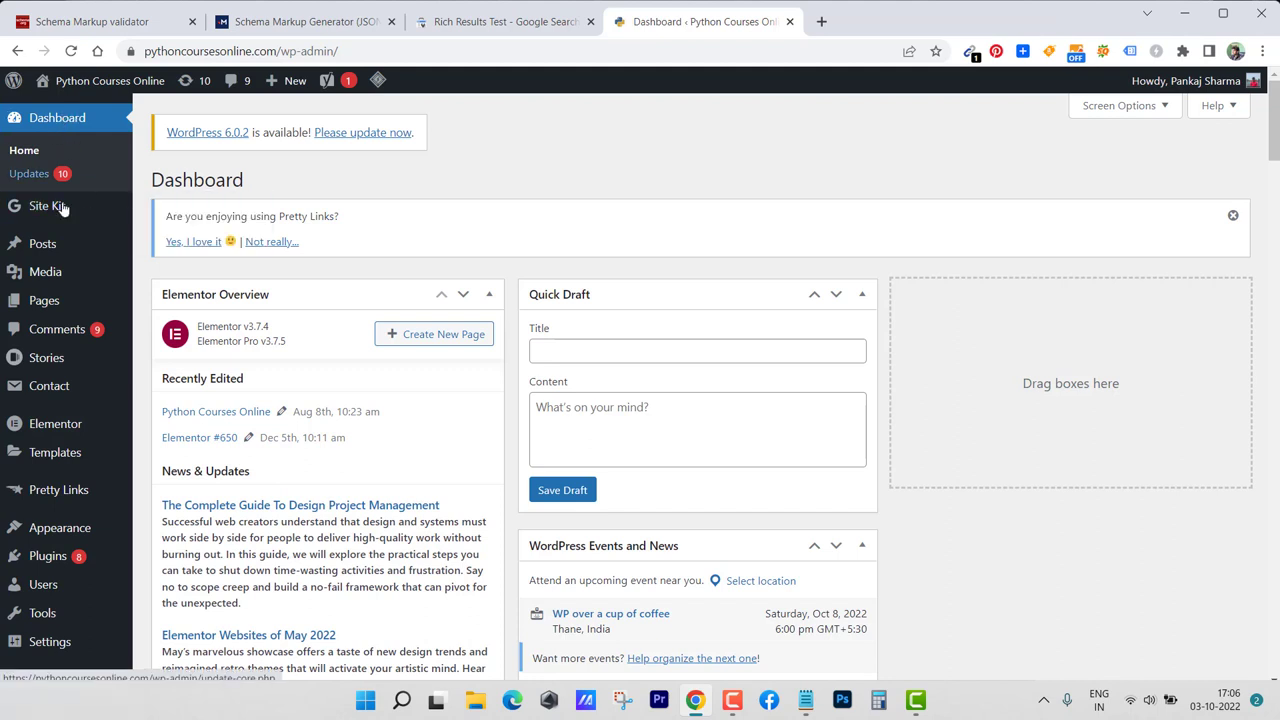
mouse_move(46, 527)
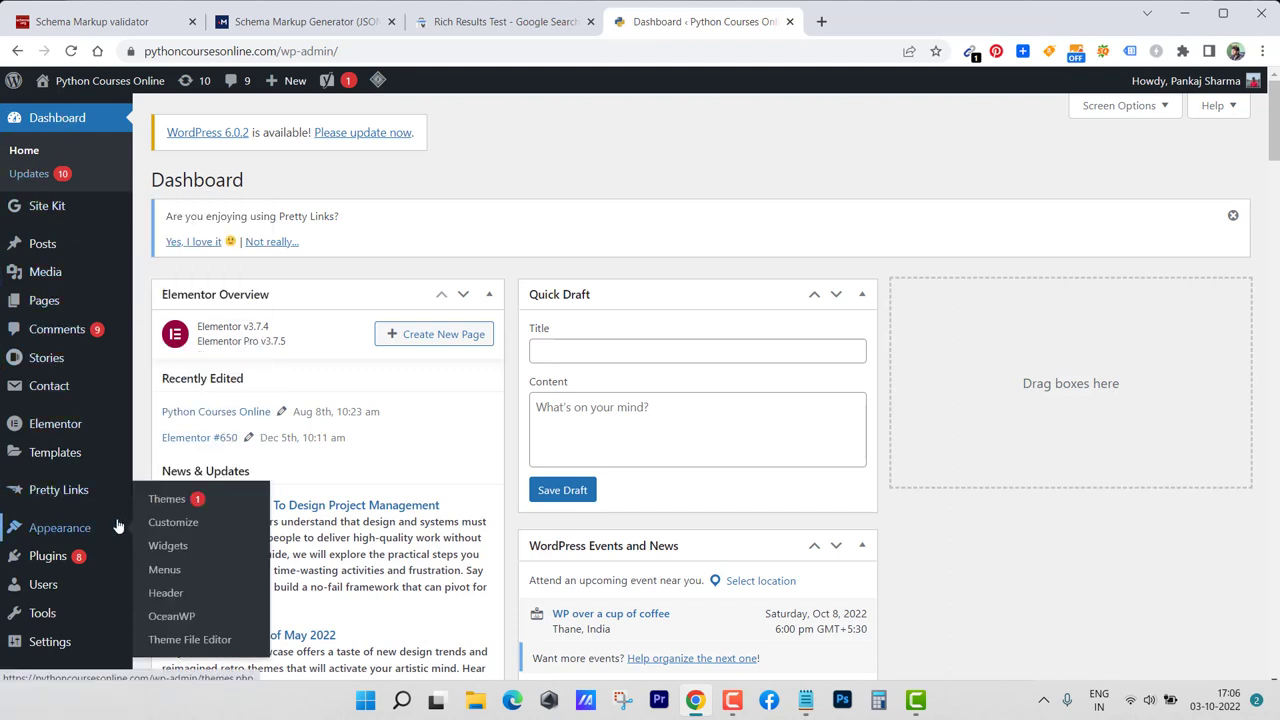
Open OceanWP's header.php in the Theme File Editor
click(188, 640)
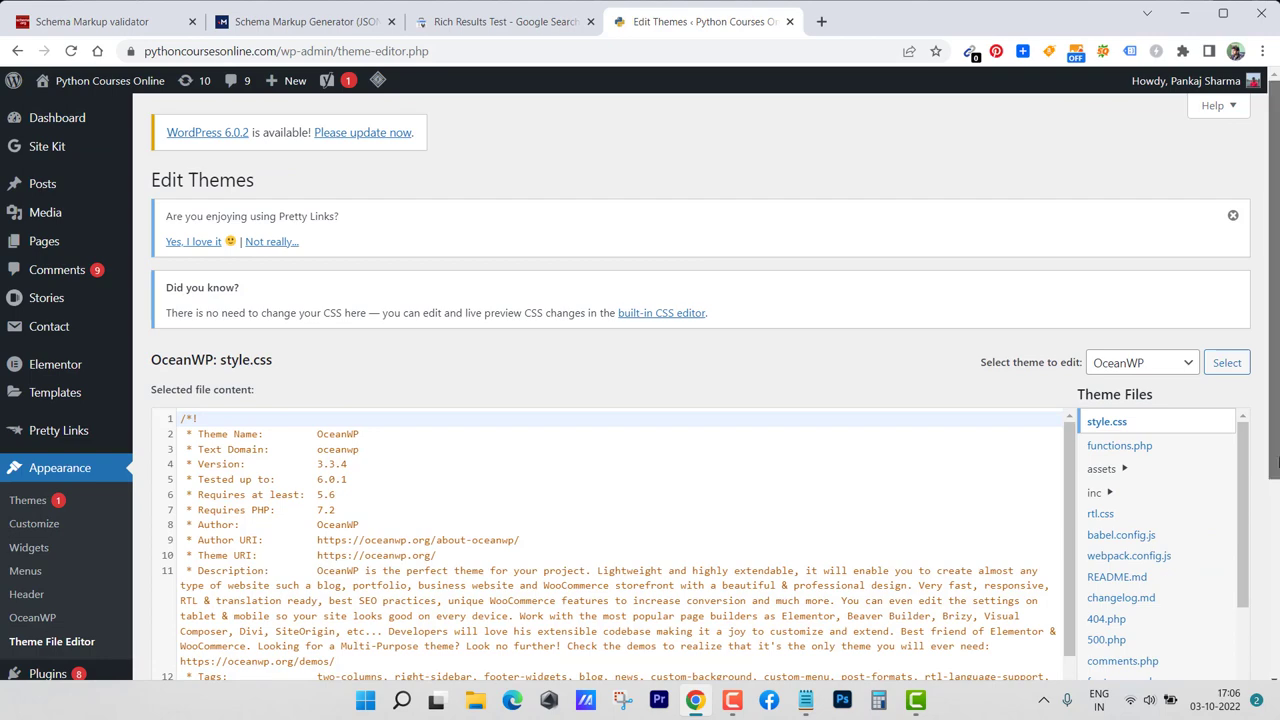
drag(1276, 485, 1276, 545)
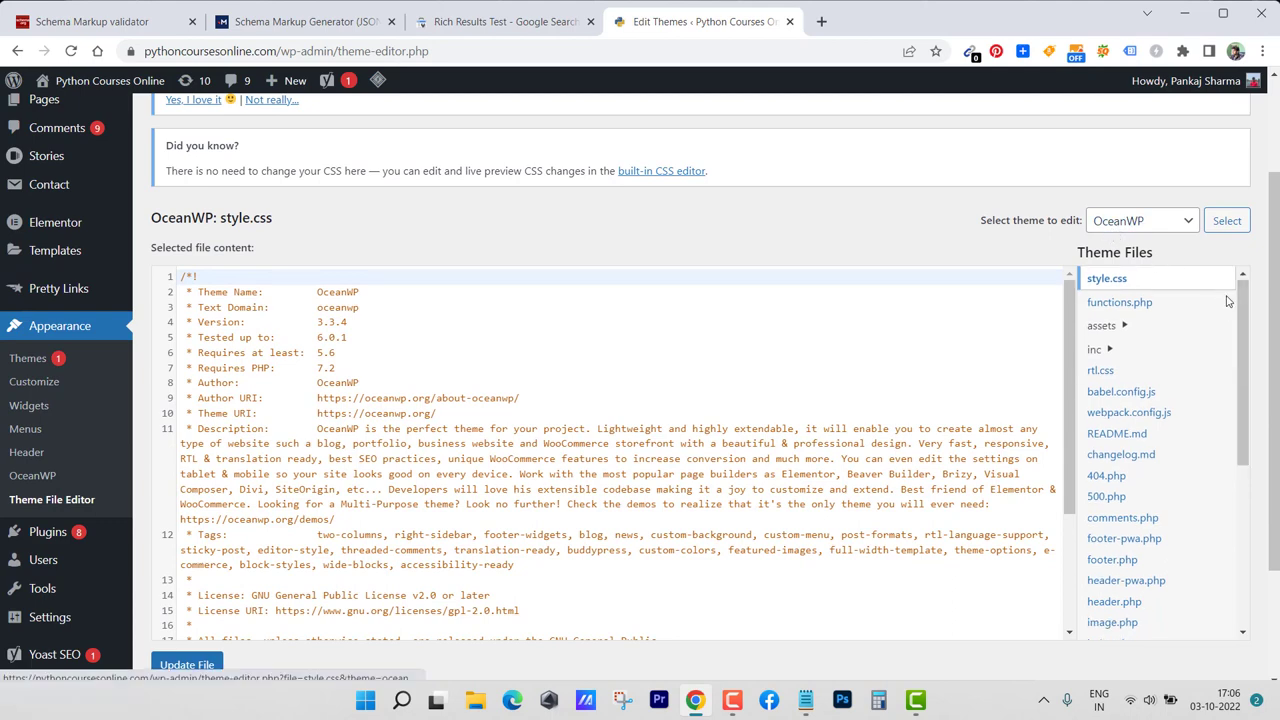
drag(1243, 317, 1241, 409)
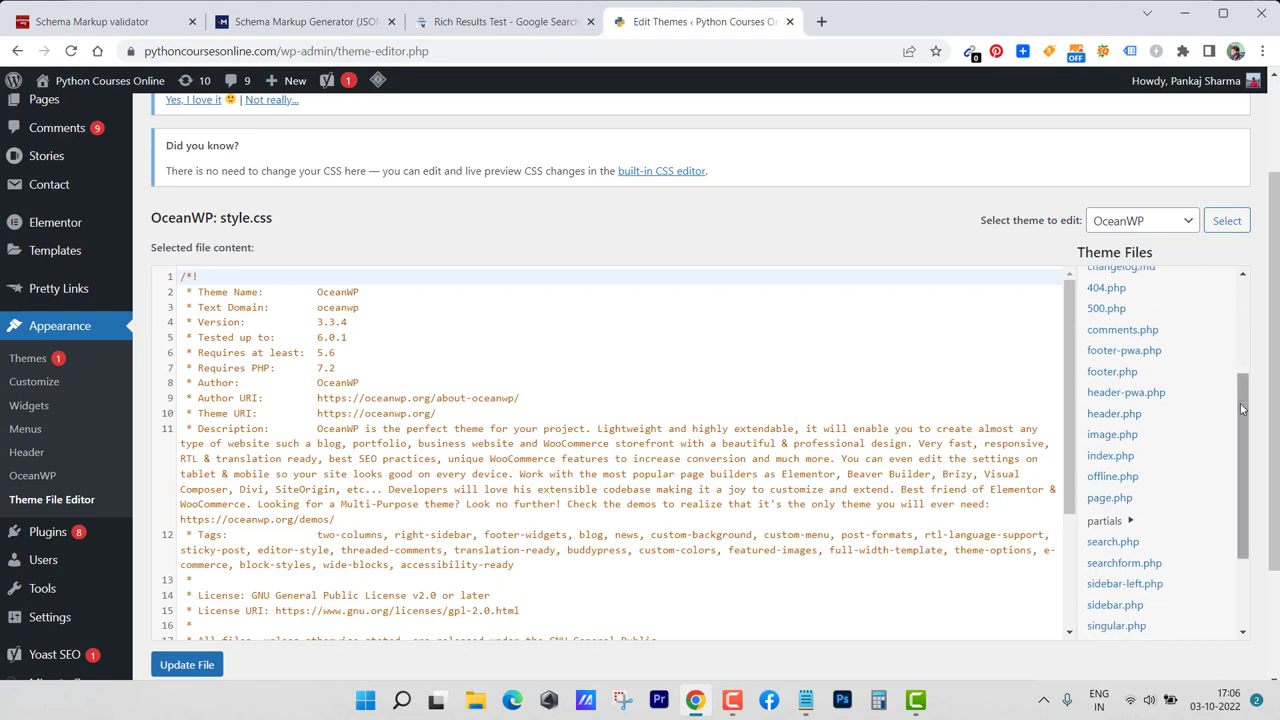
click(1109, 415)
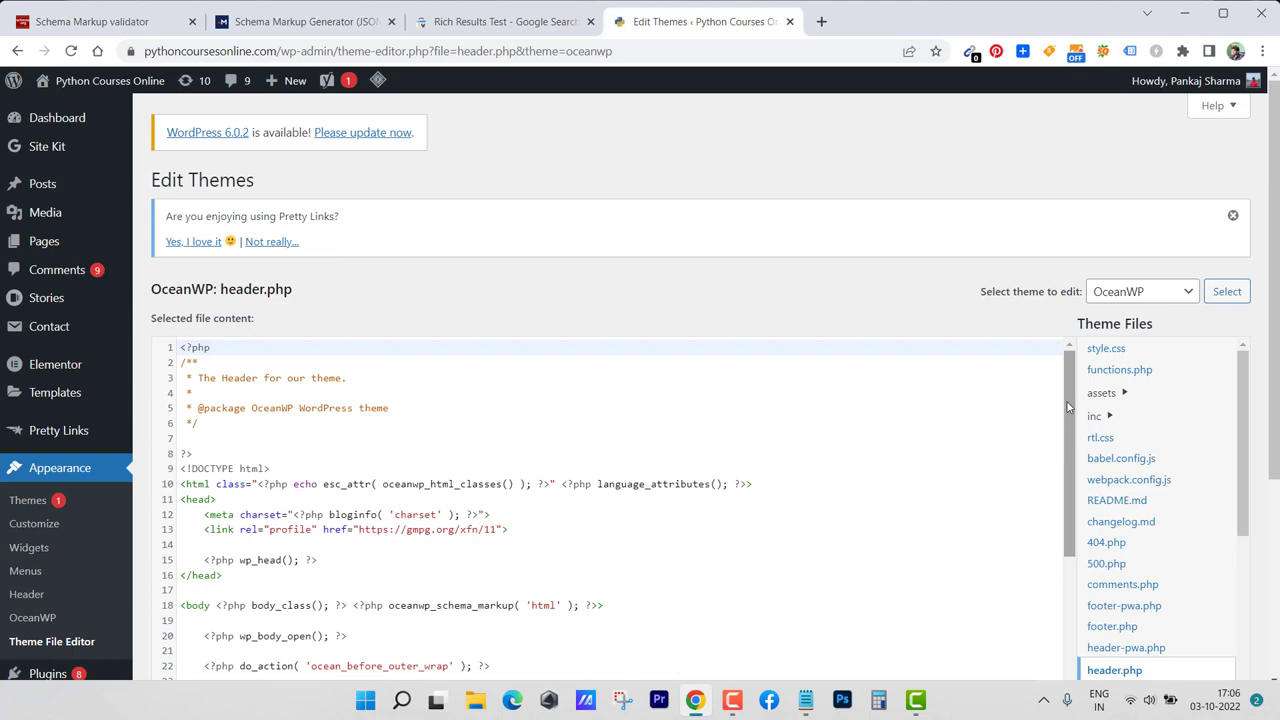
drag(1067, 407, 1062, 464)
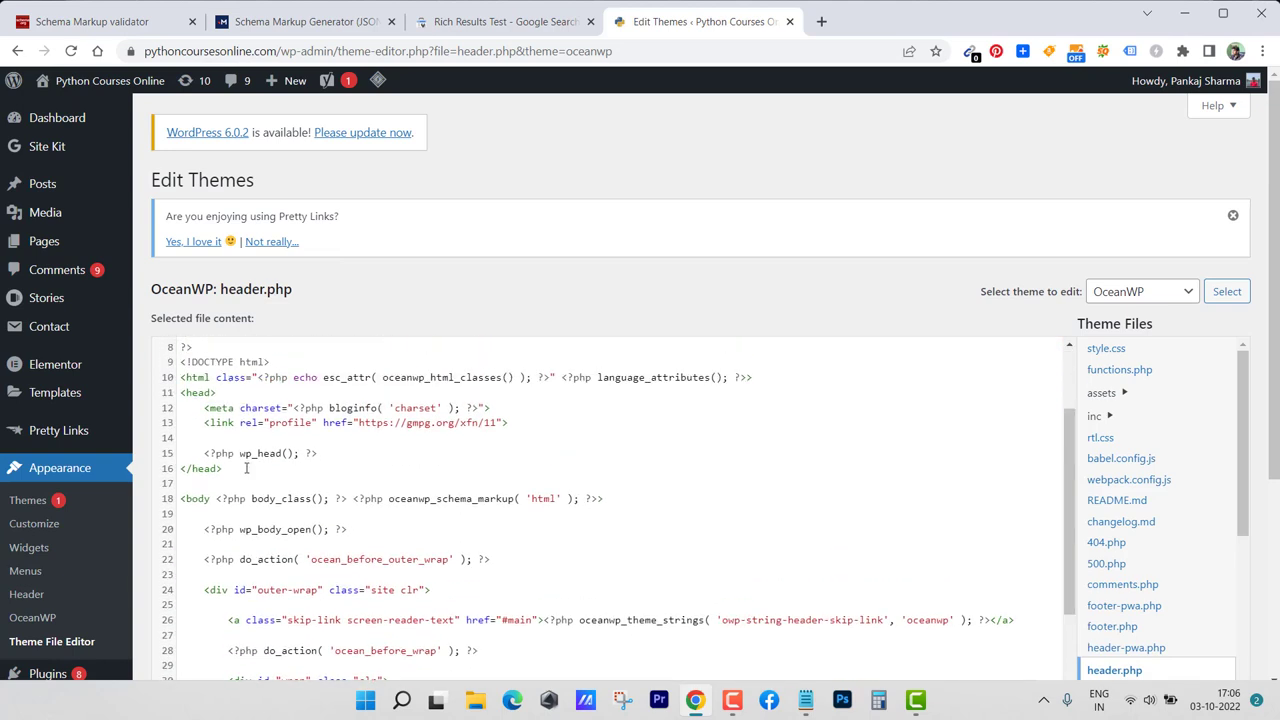
Insert a blank line after the wp_head line, just above </head>
drag(246, 468, 183, 468)
click(321, 453)
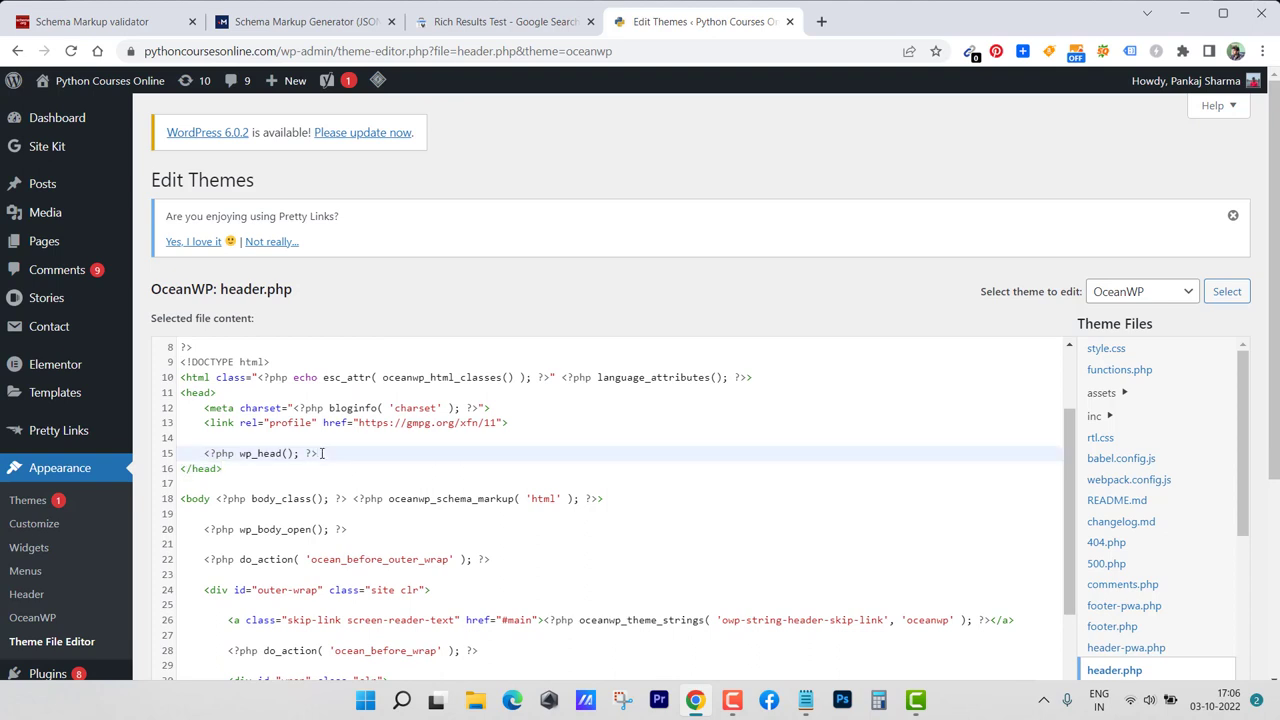
key(Return)
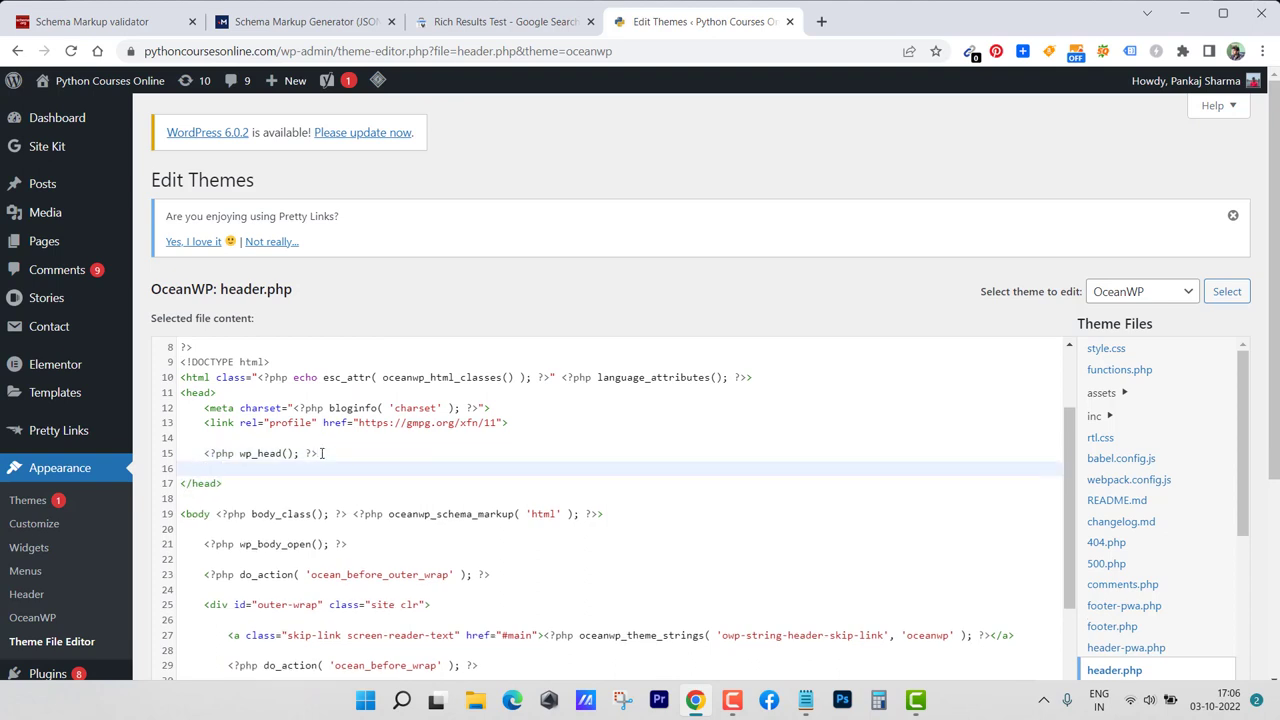
Copy the schema code from Notepad onto line 16 of header.php and save it with Update File
click(808, 702)
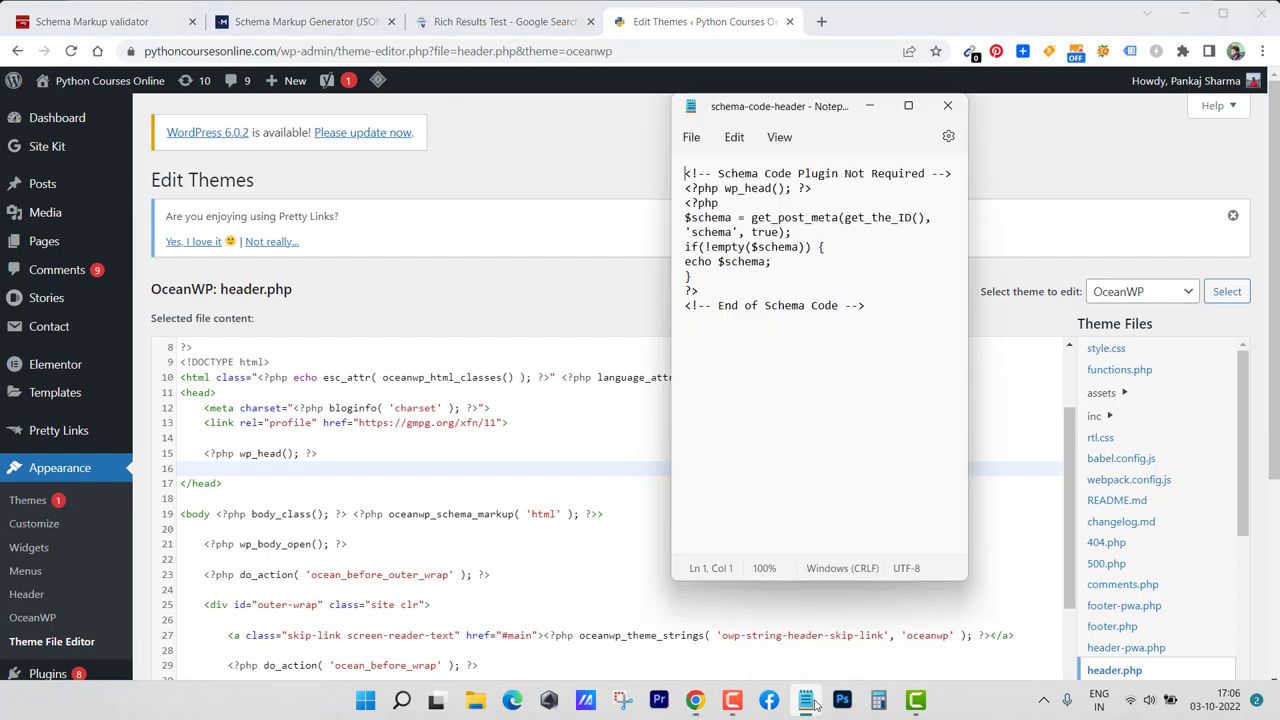
drag(886, 301, 686, 175)
key(ctrl+c)
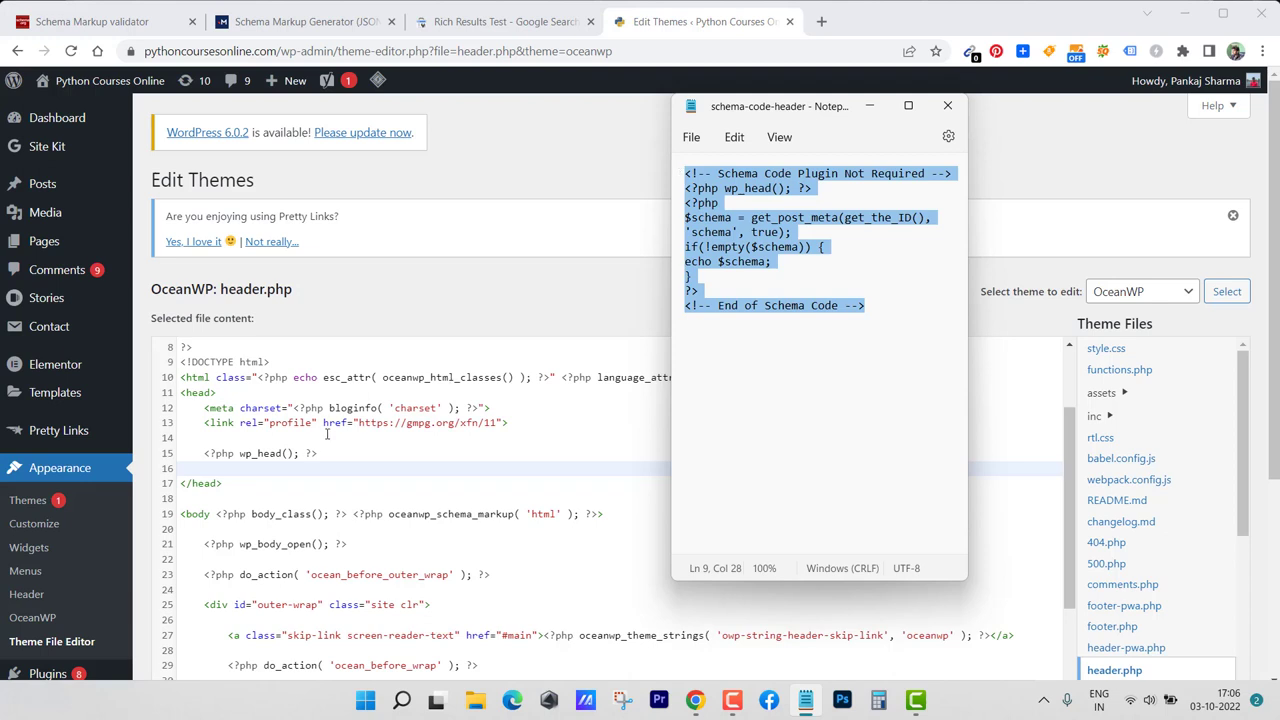
click(287, 477)
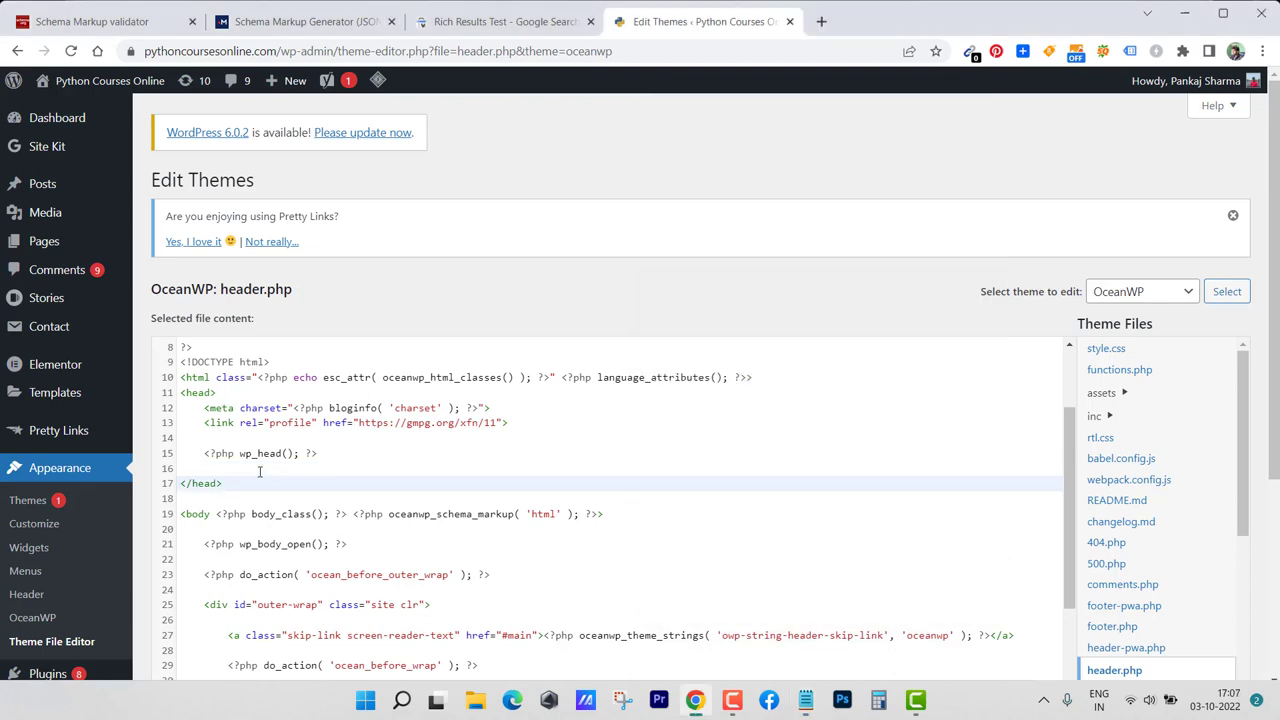
click(249, 458)
click(232, 478)
click(212, 469)
key(ctrl+v)
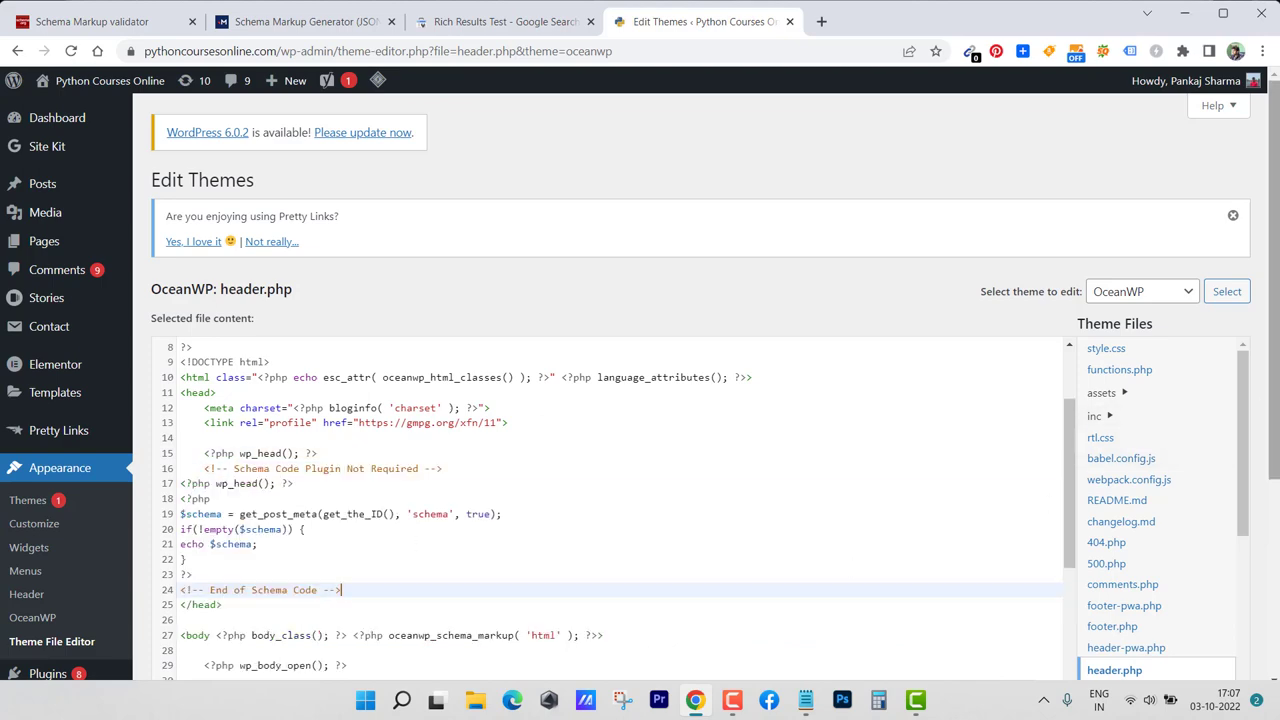
scroll(545, 530, down, 3)
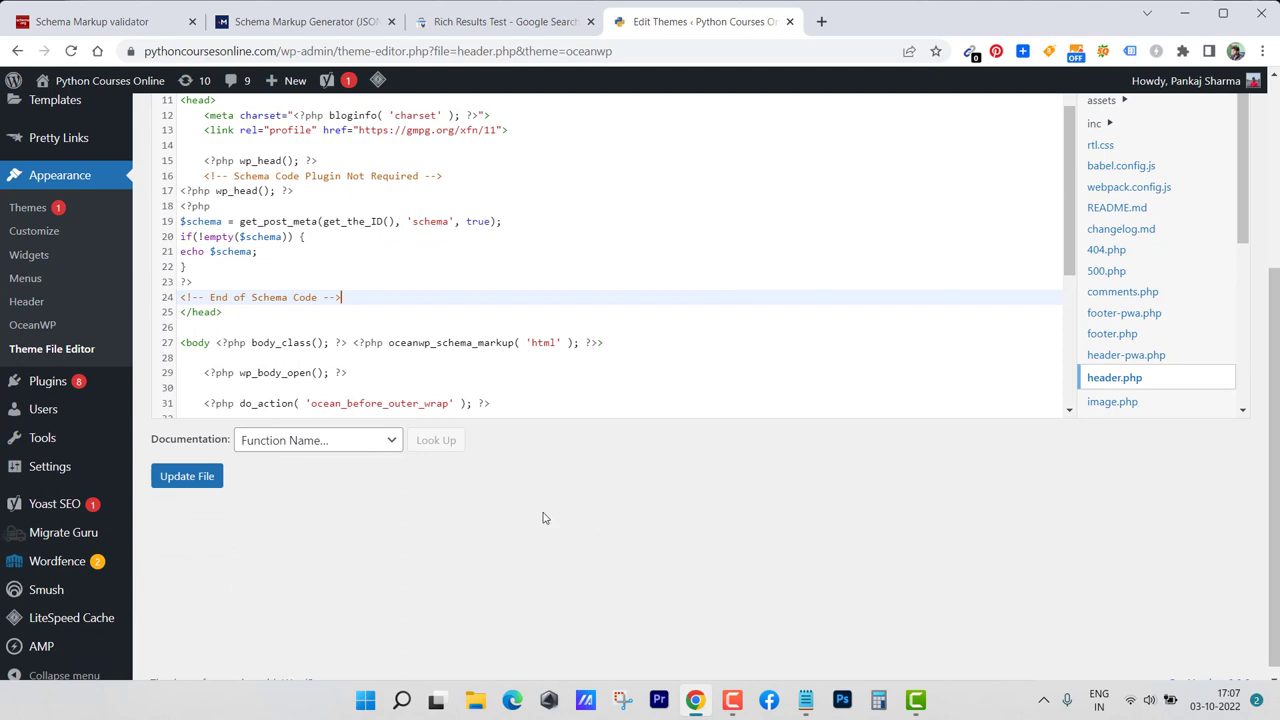
click(196, 480)
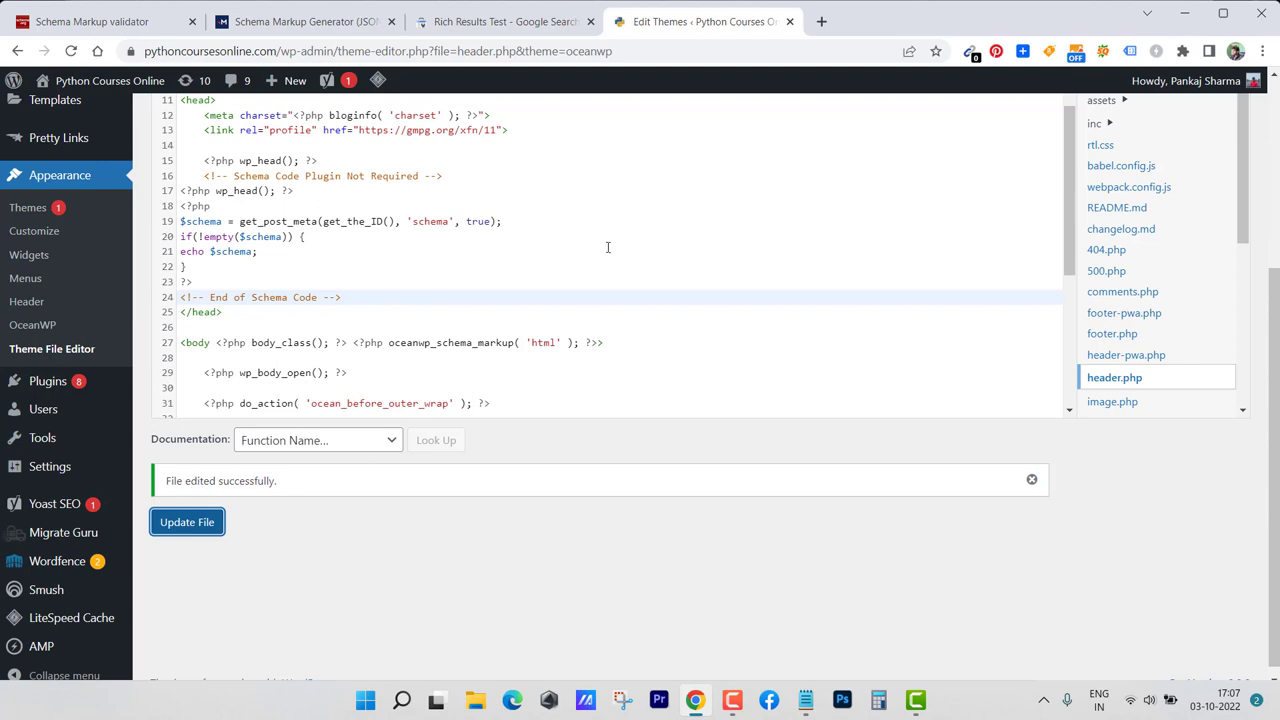
Open the live Python Courses Online homepage in a new tab and scroll through it
click(821, 21)
text(pythoncoursesonline.com)
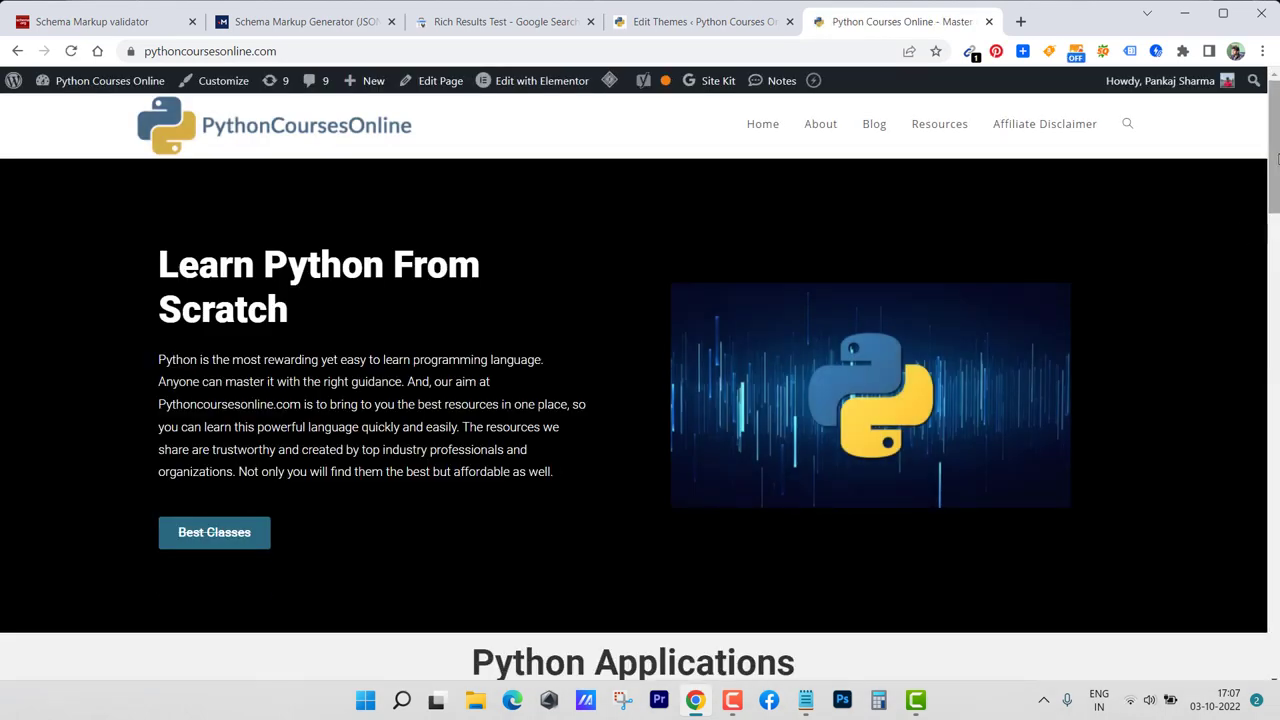
scroll(1277, 230, down, 3)
drag(1277, 230, 1274, 126)
mouse_move(1274, 126)
mouse_down()
mouse_move(1262, 411)
mouse_move(1266, 141)
mouse_up()
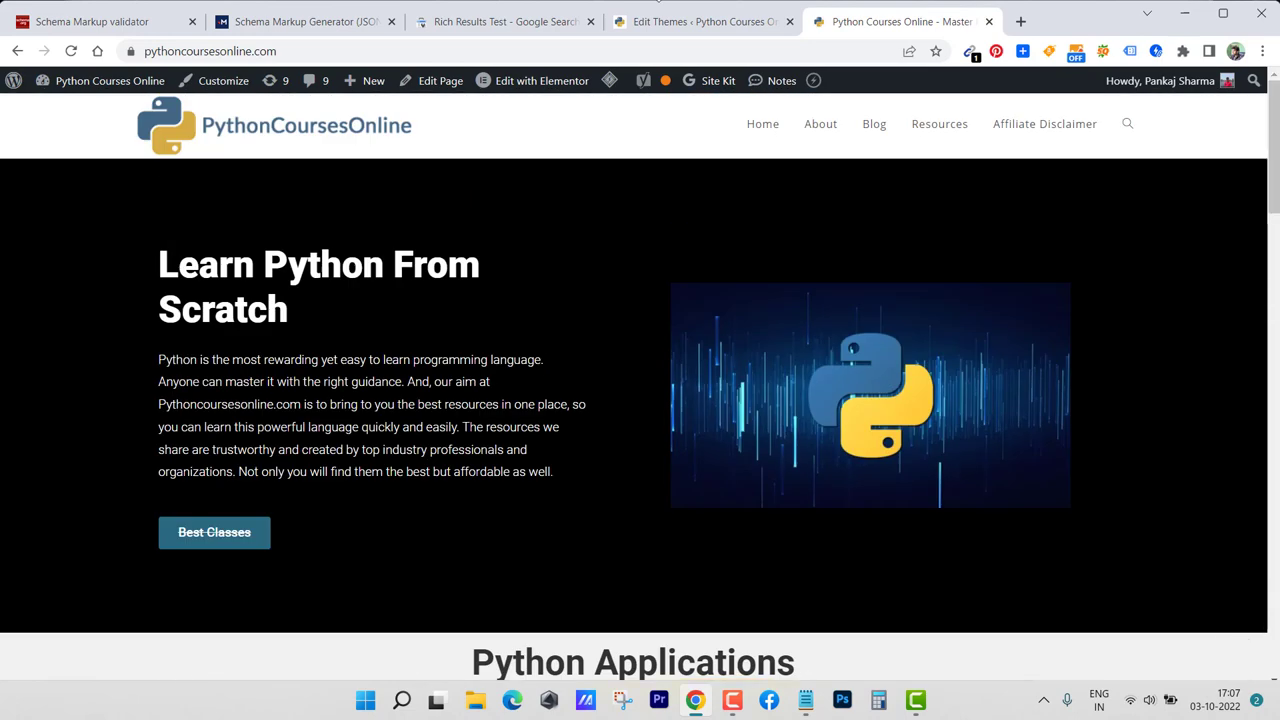
Start a new blog post from the WordPress admin
click(705, 21)
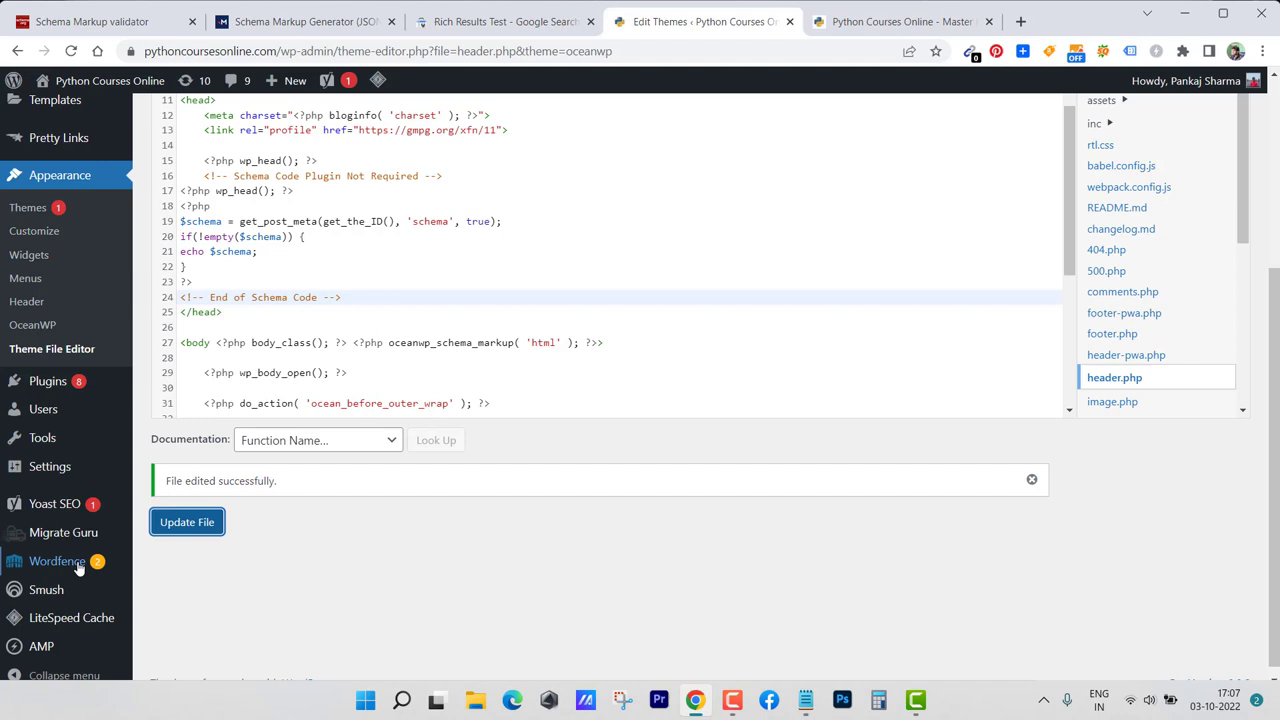
mouse_move(283, 88)
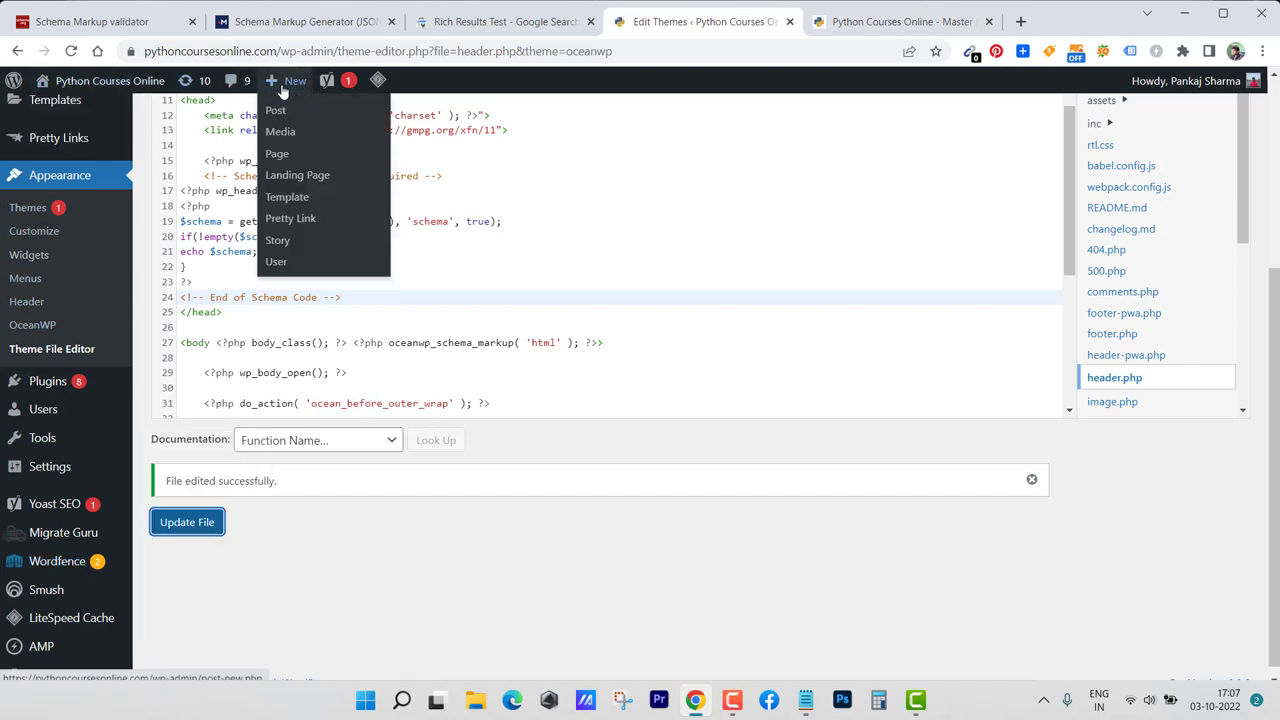
click(275, 111)
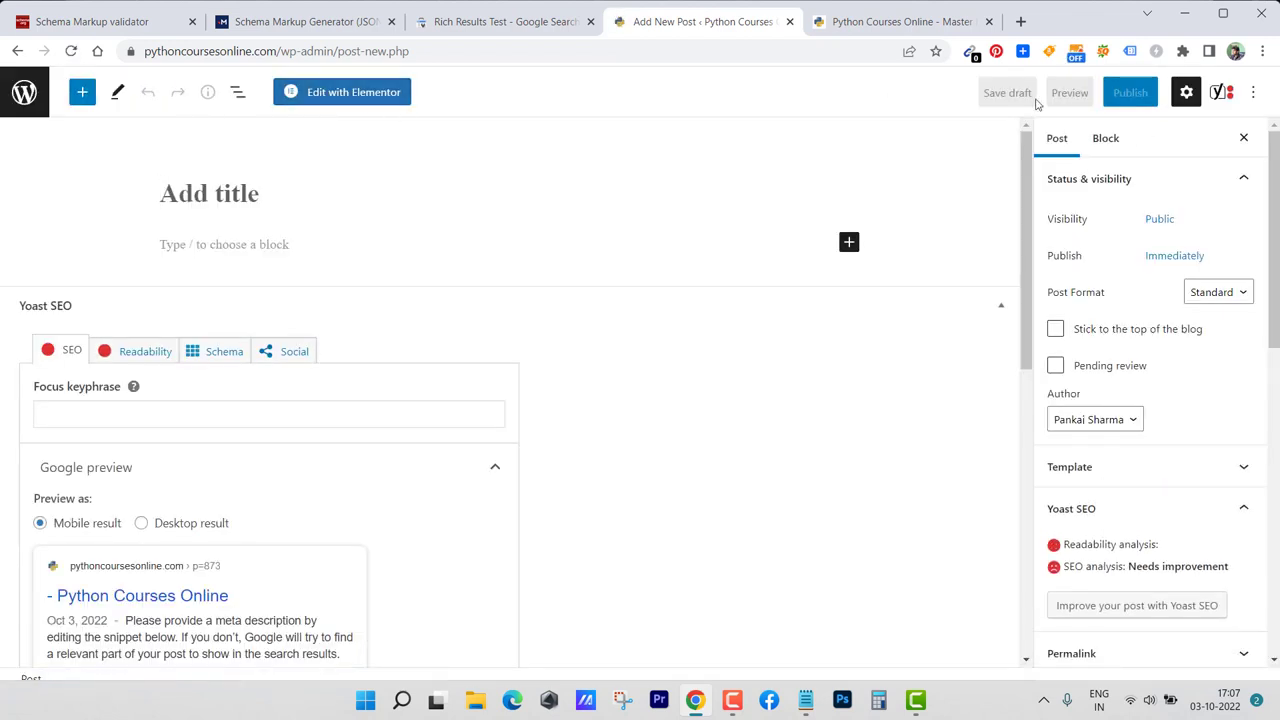
Show the block editor's Options menu
click(1256, 94)
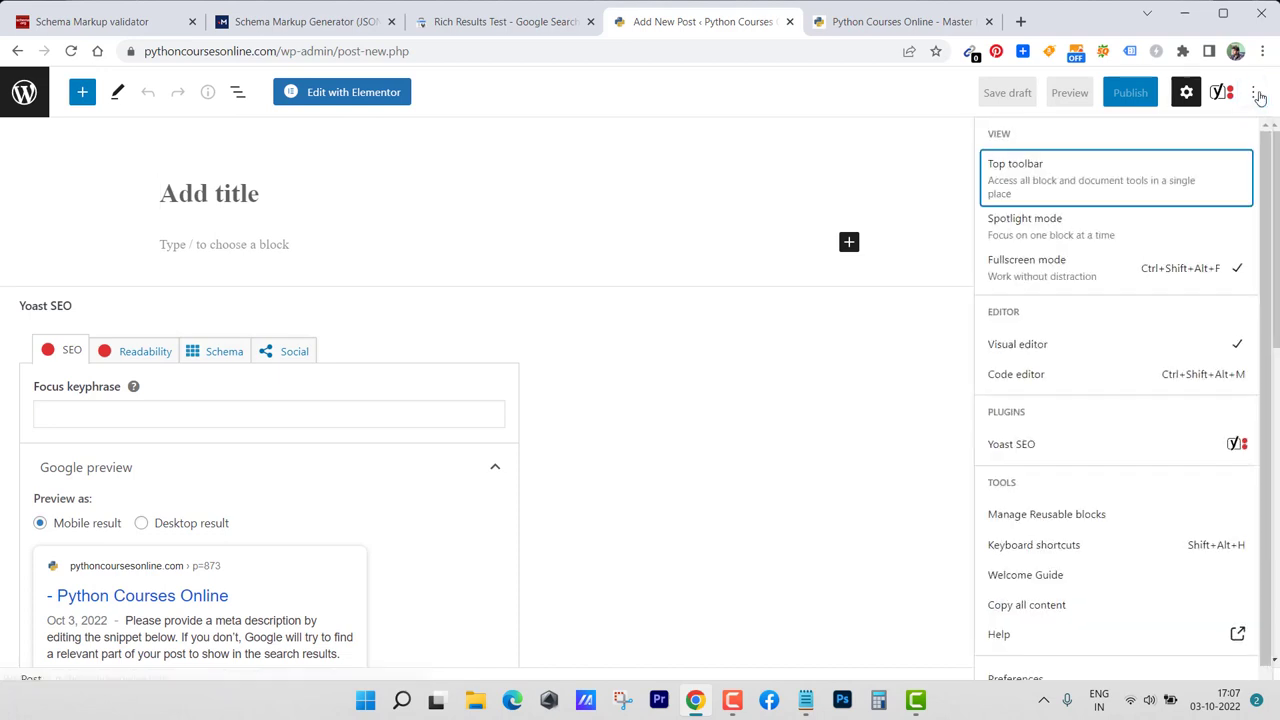
click(1275, 238)
scroll(1270, 240, down, 1)
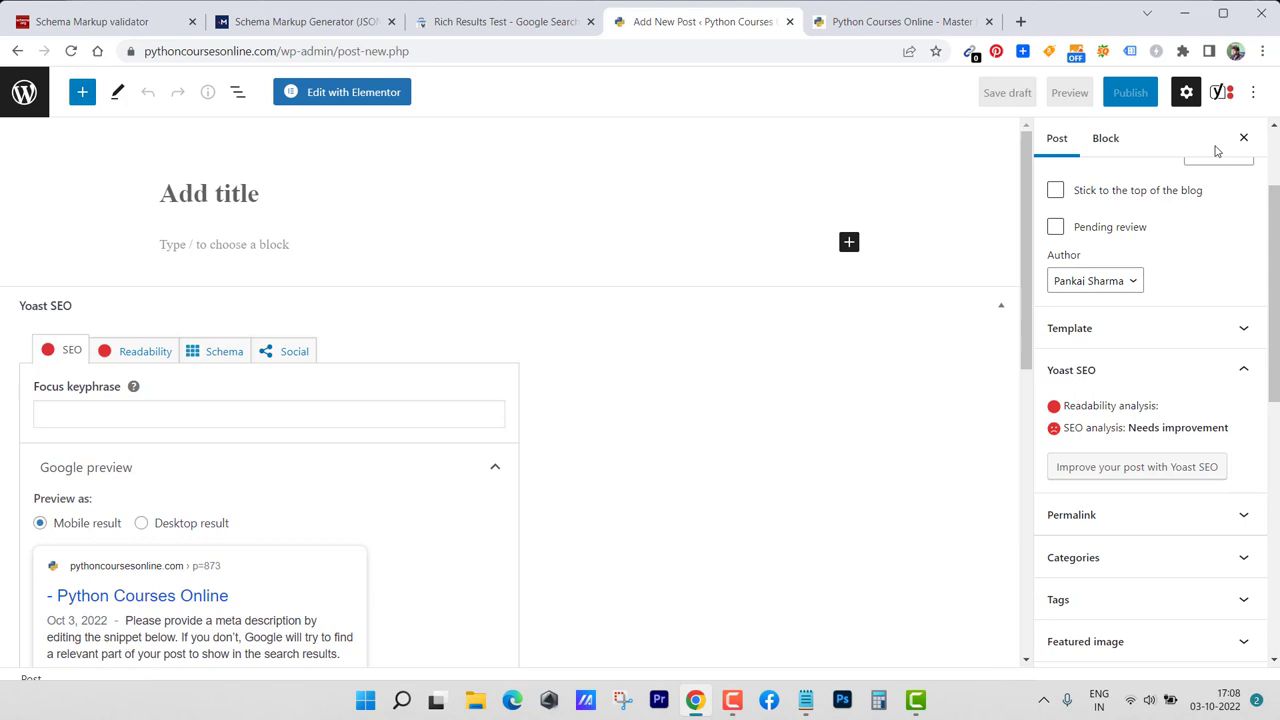
click(1254, 94)
scroll(1273, 265, down, 1)
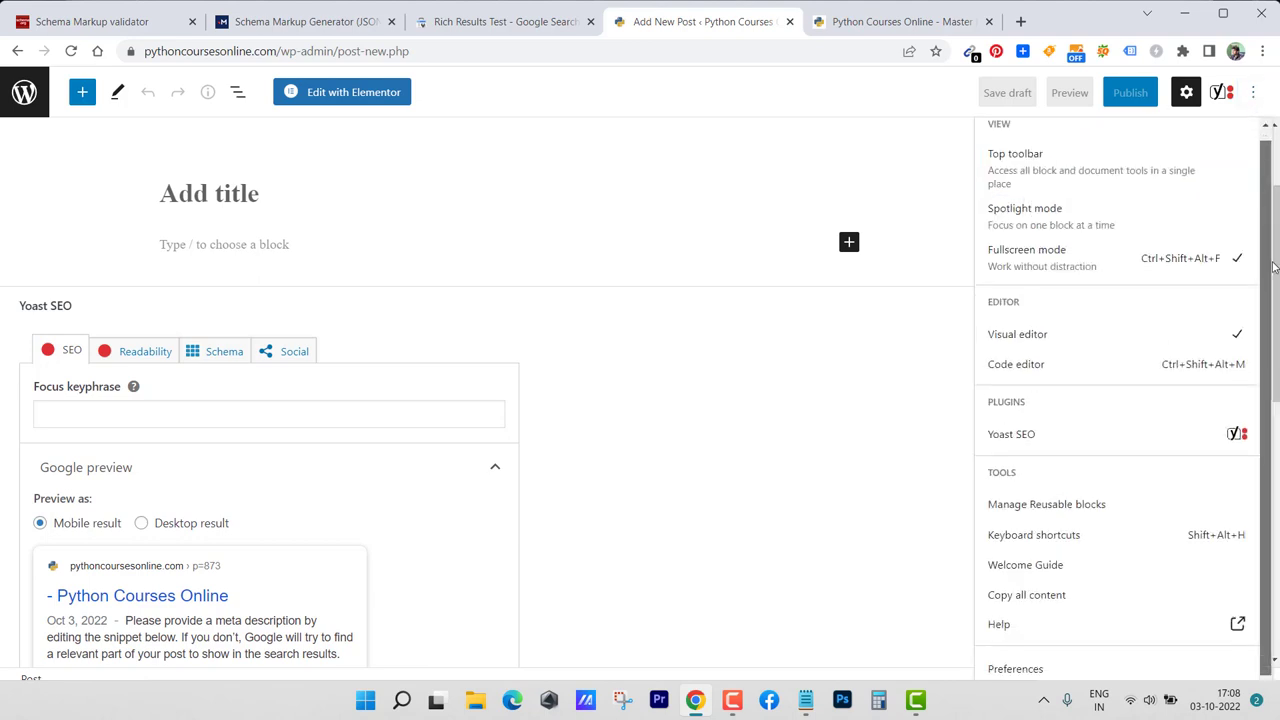
Turn on Custom fields in Preferences > Panels and choose Enable & Reload
click(1012, 670)
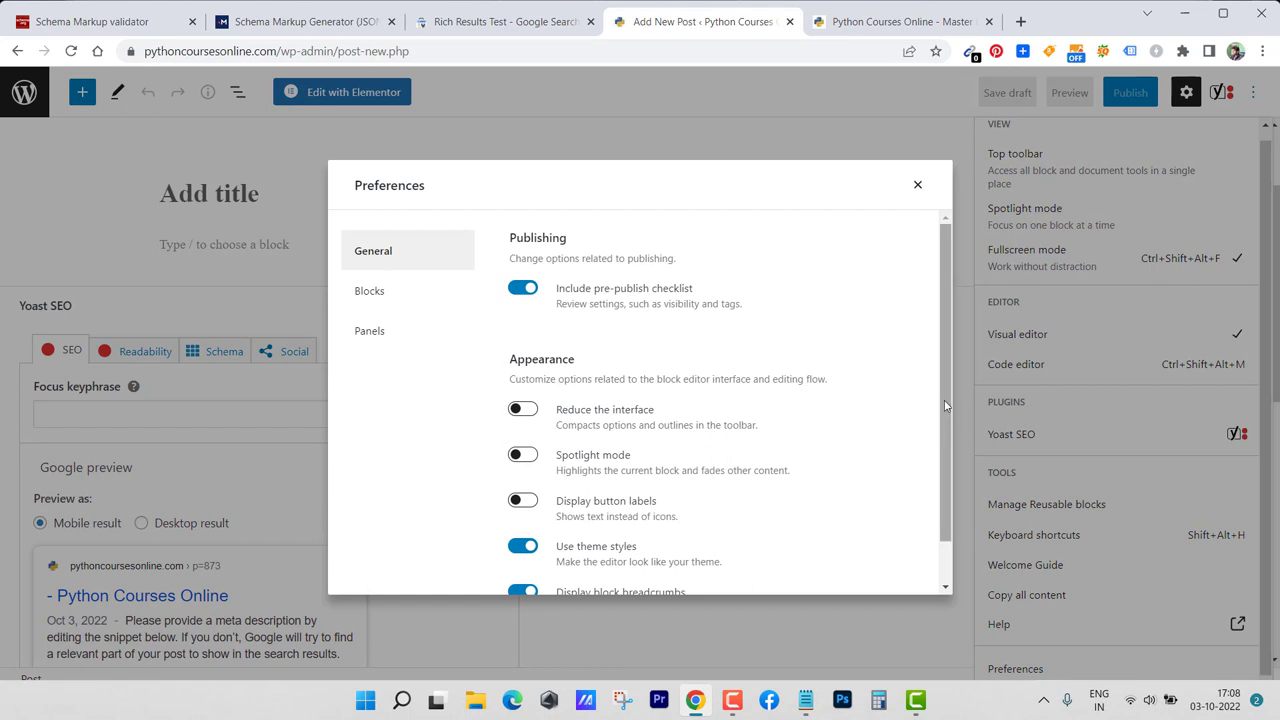
scroll(938, 450, down, 1)
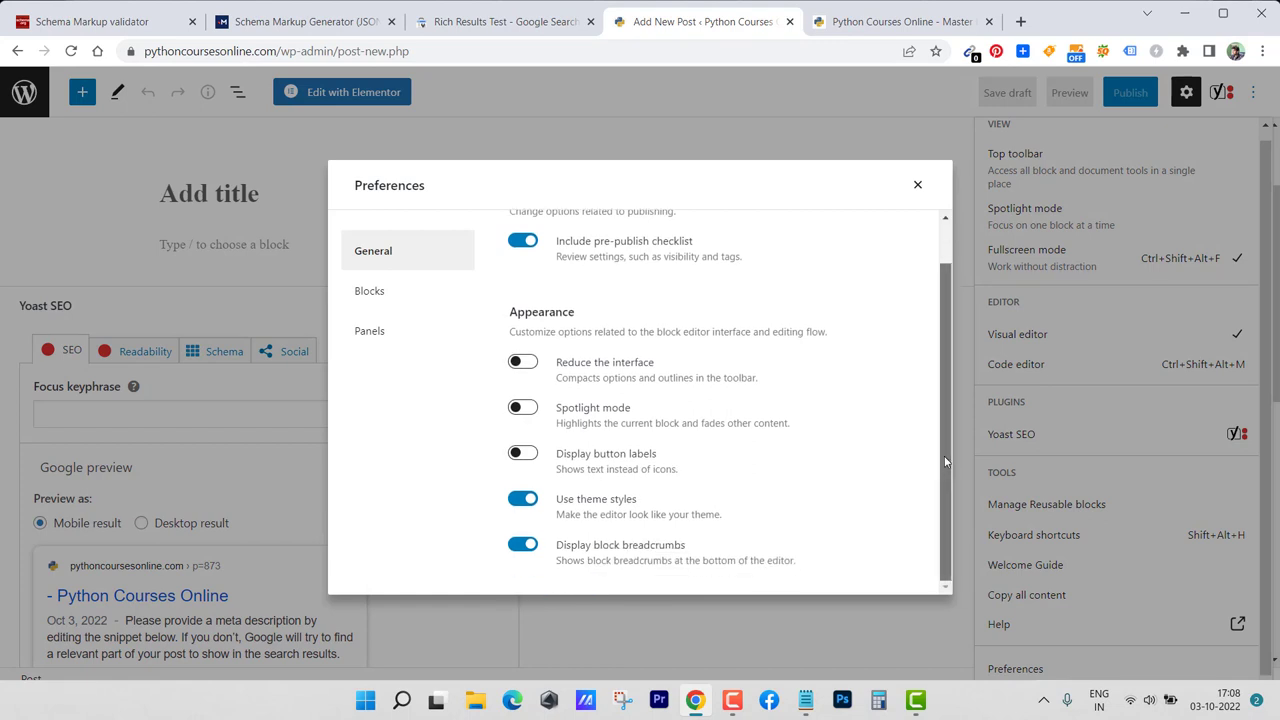
scroll(661, 397, up, 1)
click(384, 344)
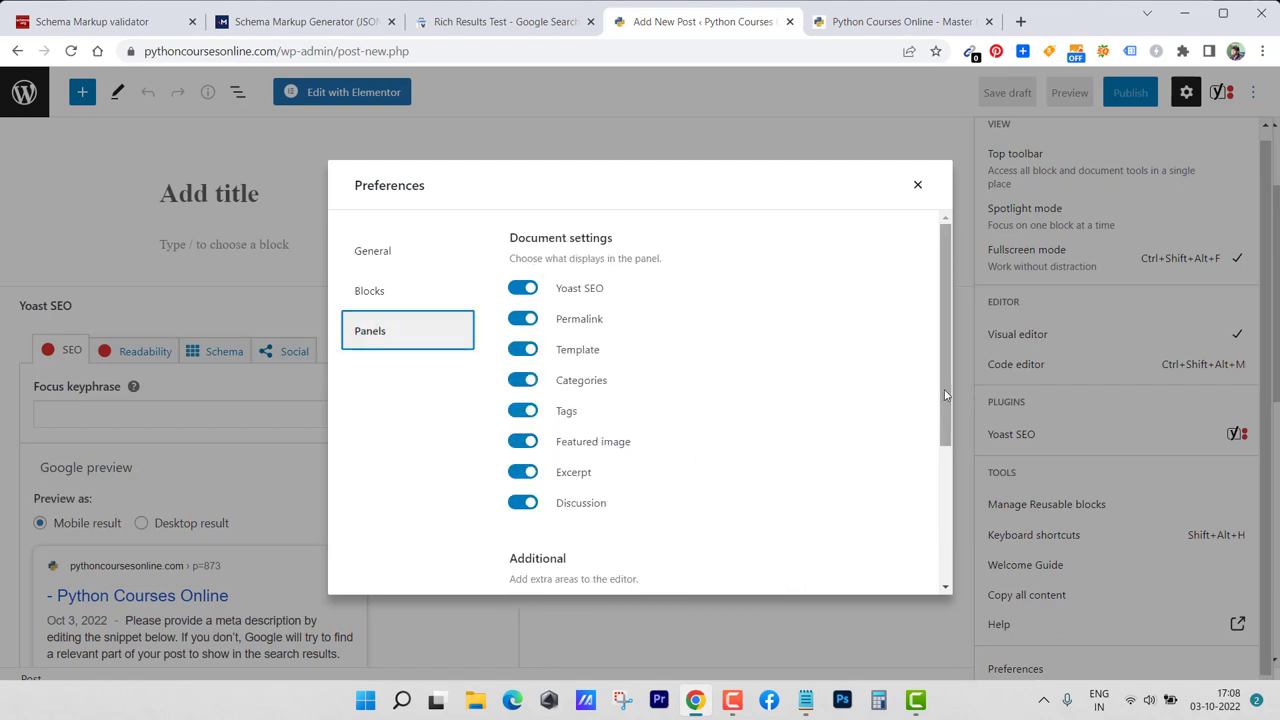
scroll(940, 422, down, 1)
drag(940, 422, 931, 531)
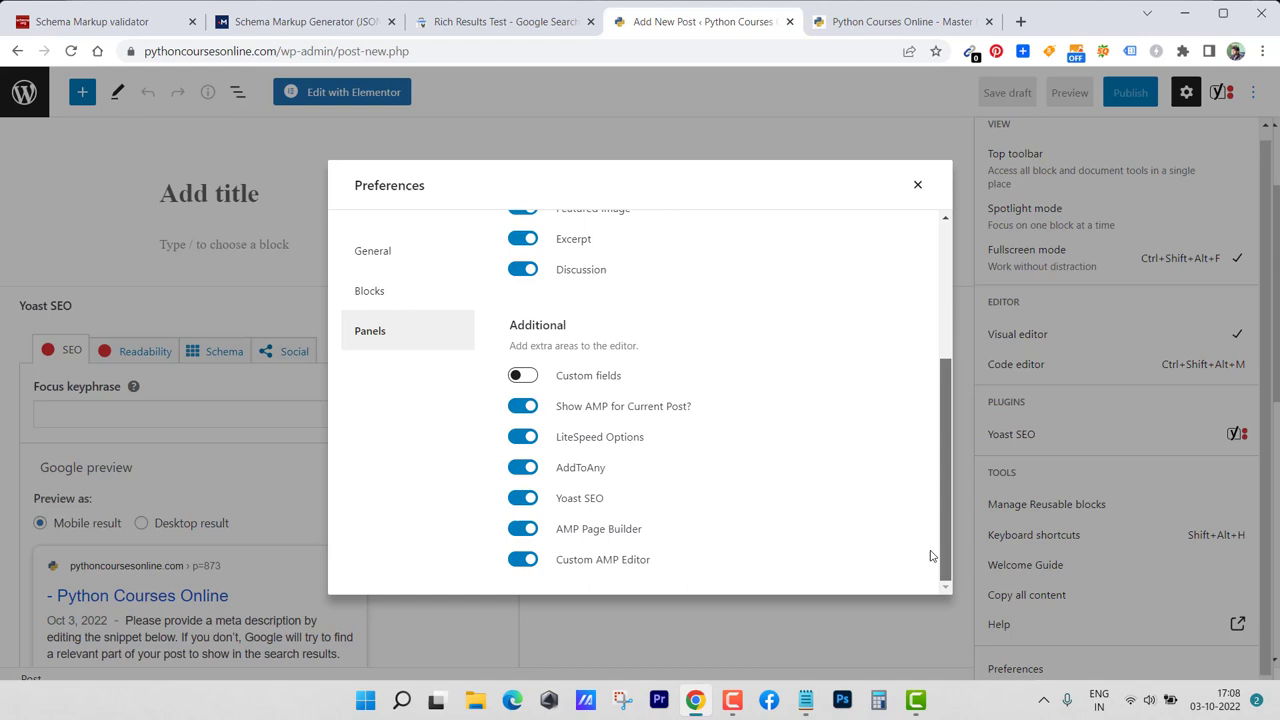
click(523, 378)
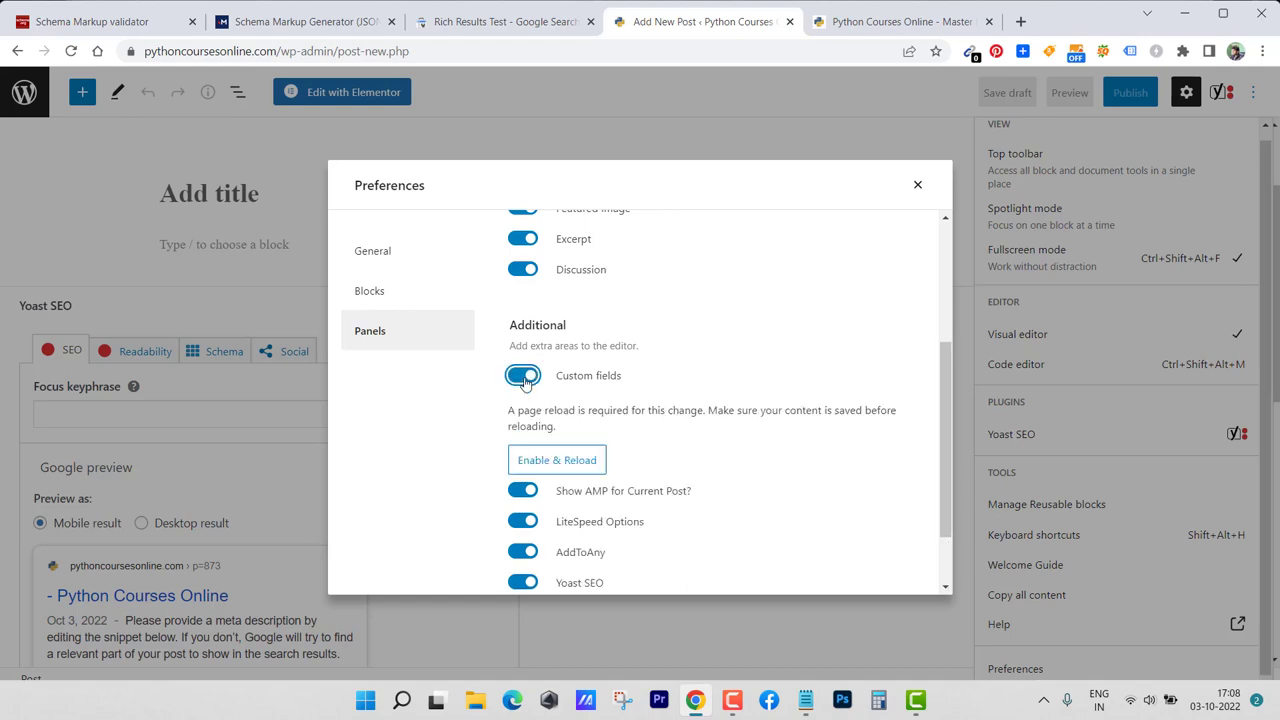
click(544, 464)
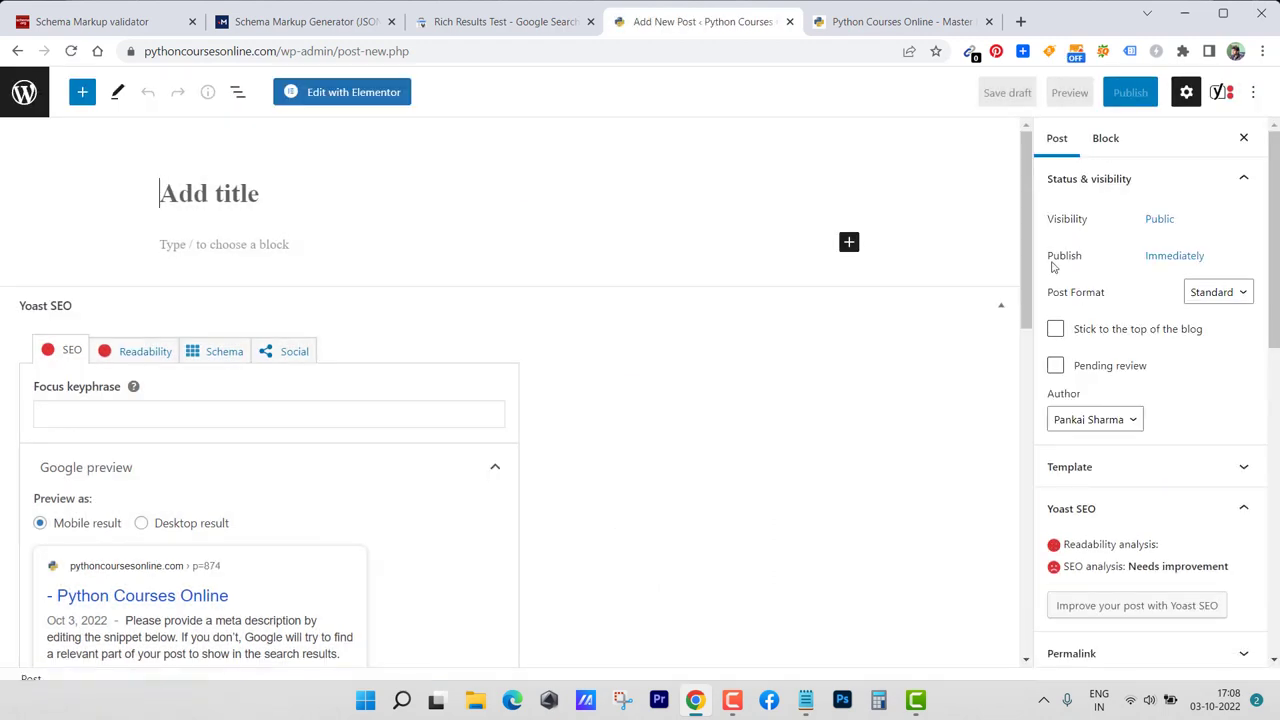
Add a custom field named 'schema' to the new post
drag(1022, 252, 1022, 645)
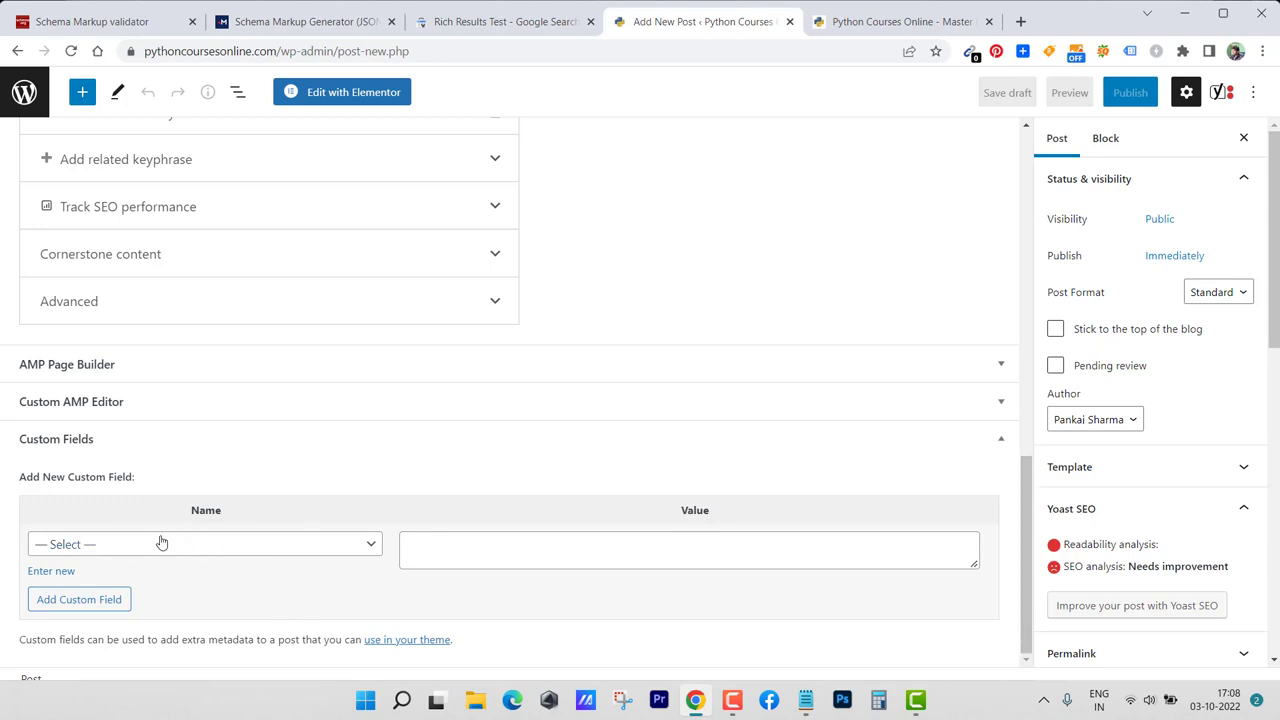
click(55, 571)
click(78, 539)
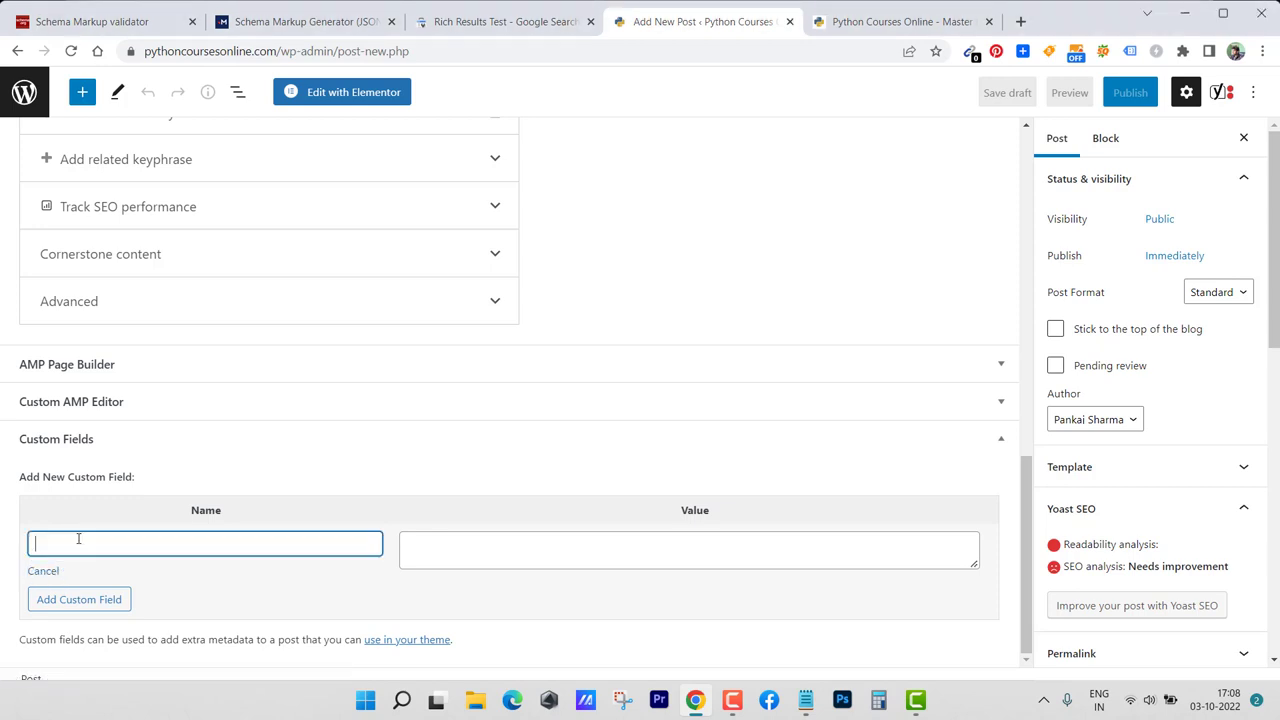
text(schema)
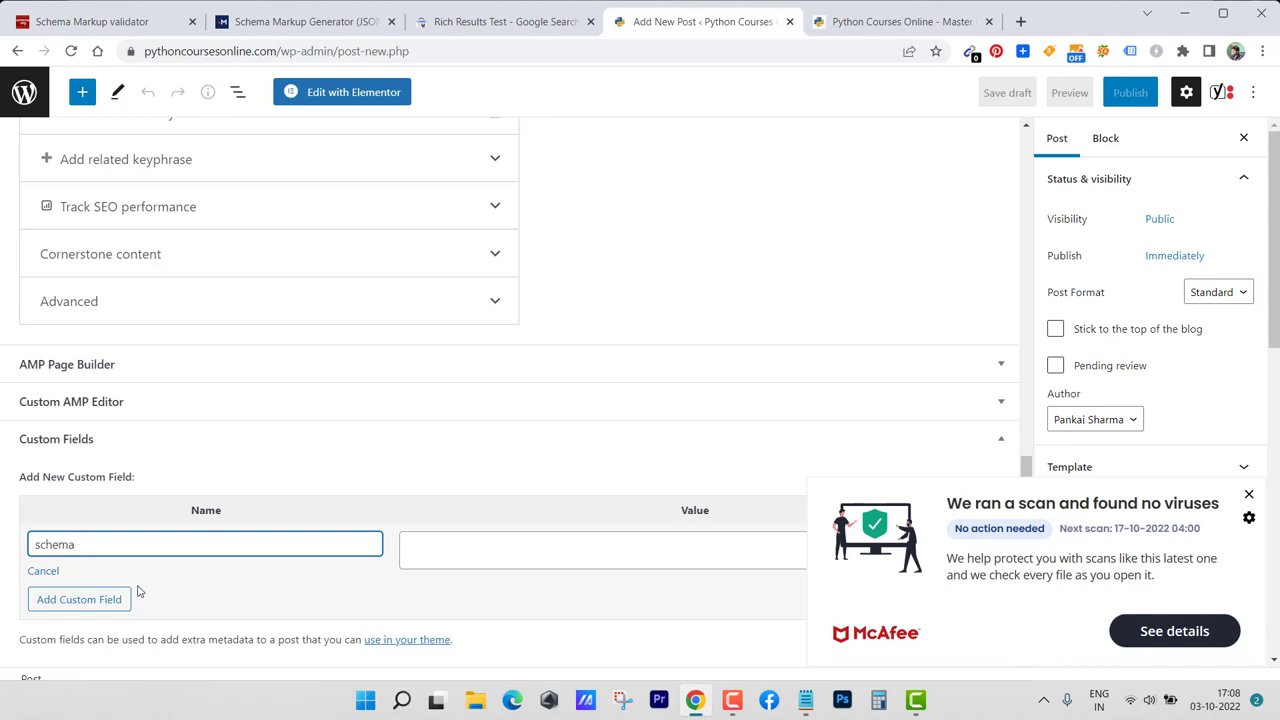
click(106, 600)
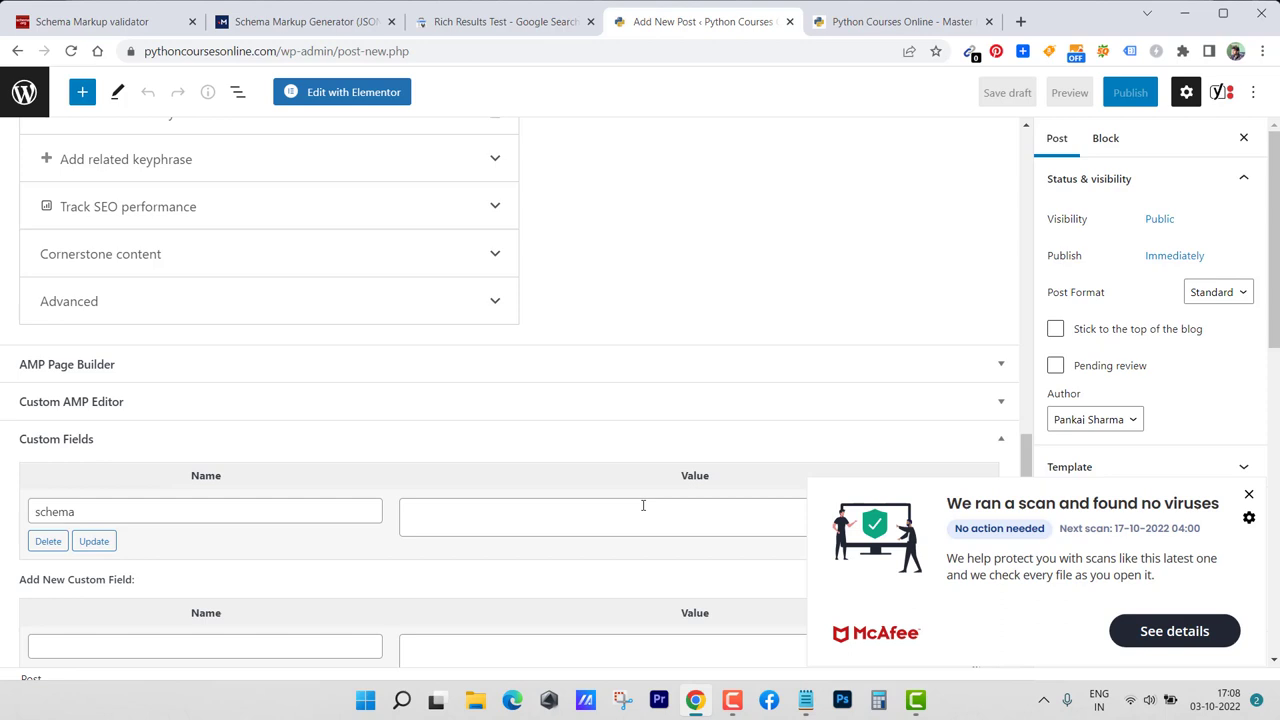
Dismiss the antivirus notice, select the schema Value box, and go to the markup generator
click(1249, 497)
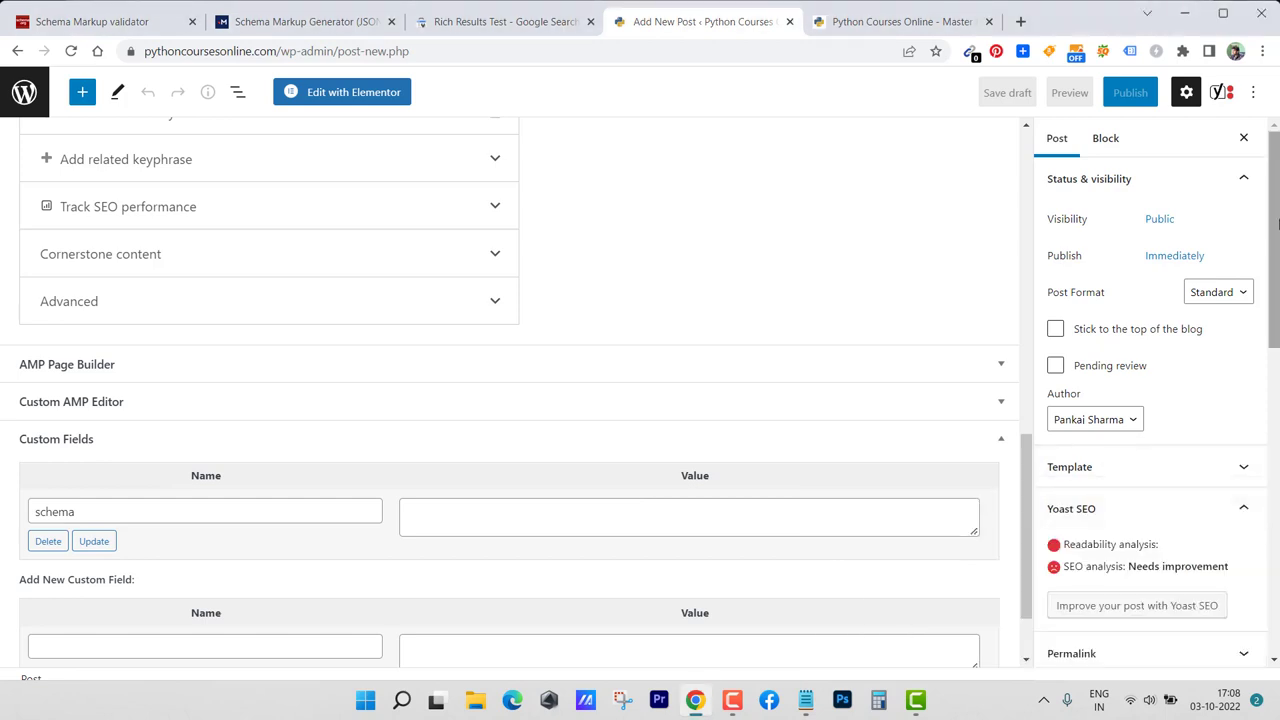
scroll(1278, 252, down, 1)
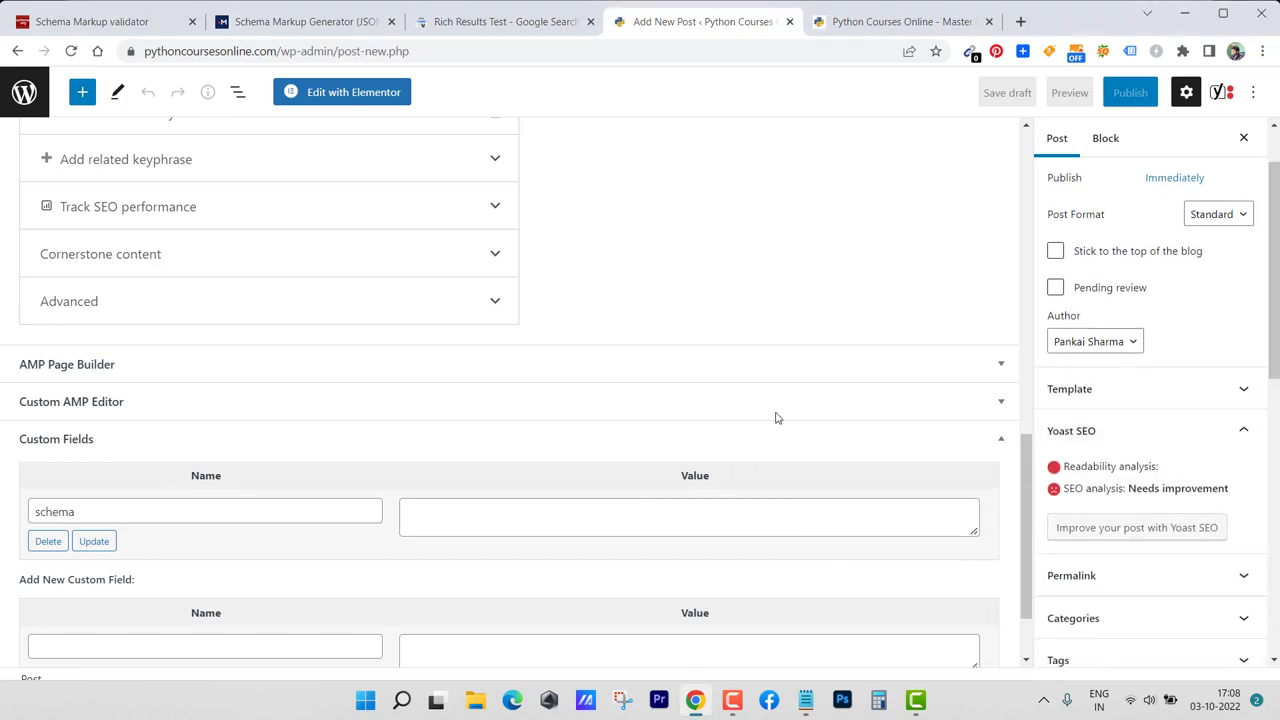
click(681, 515)
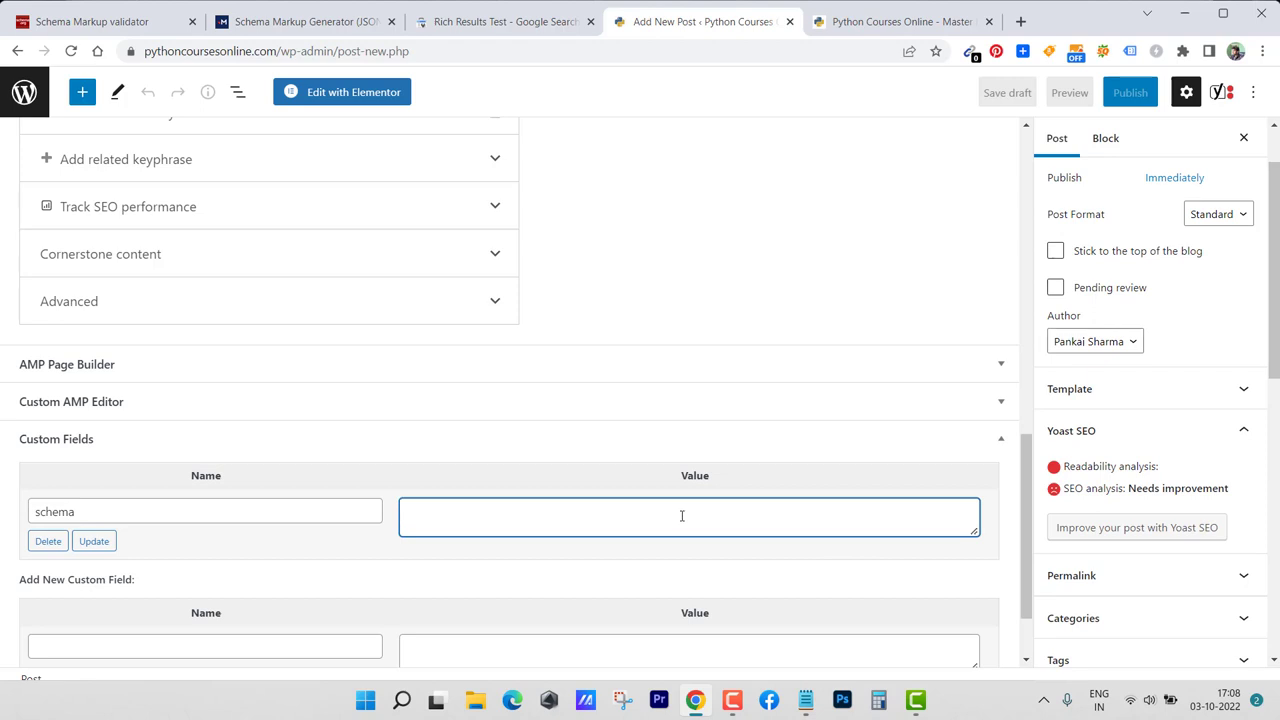
click(272, 21)
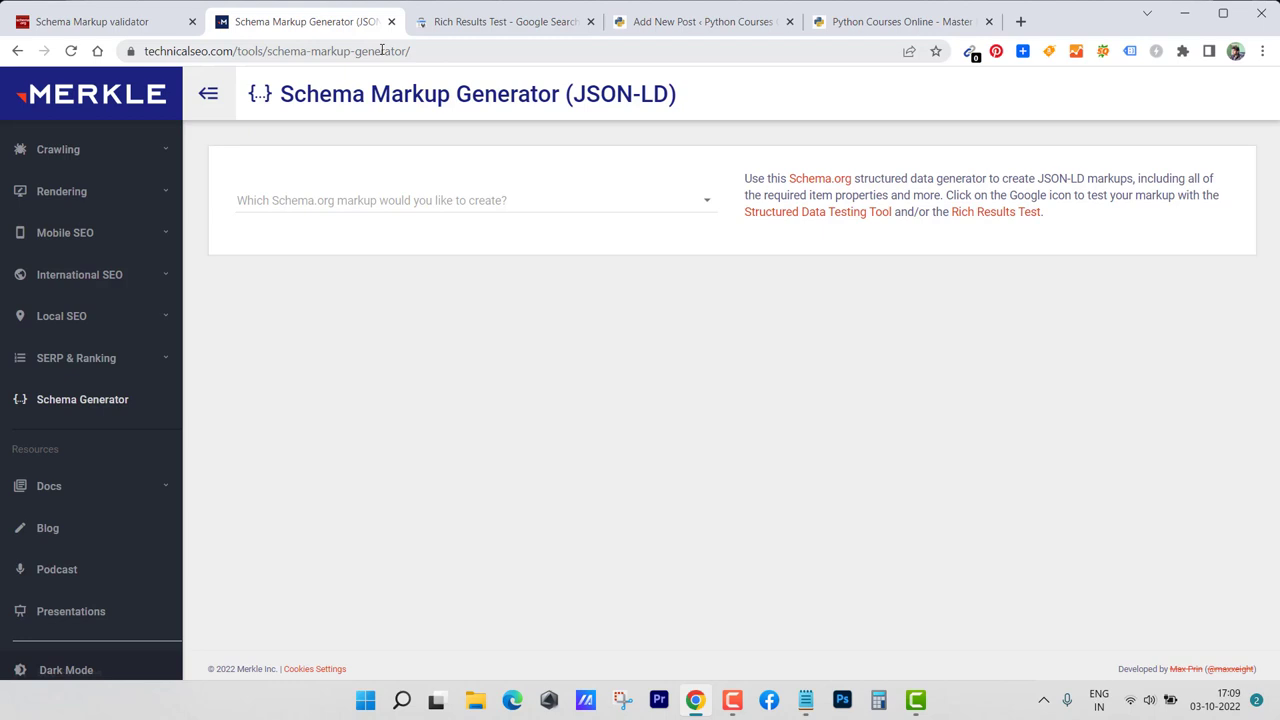
Choose Article from the 'Which Schema.org markup would you like to create?' dropdown
drag(474, 201, 520, 217)
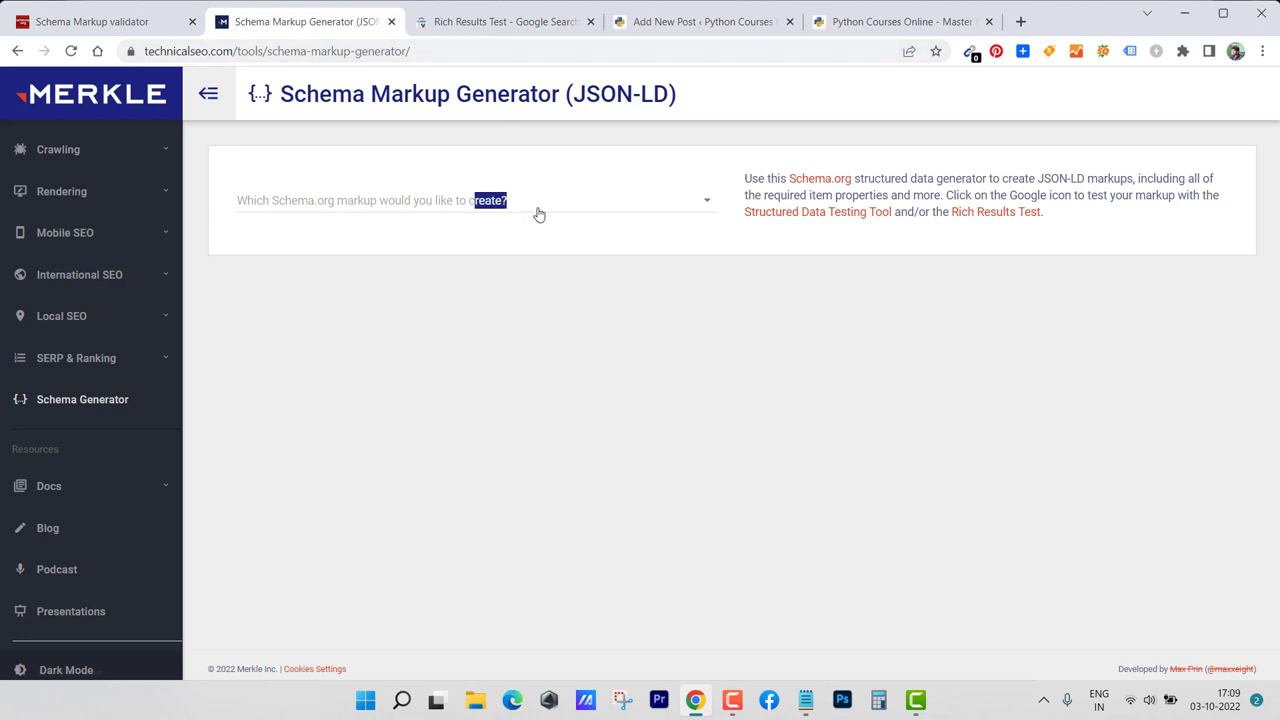
click(538, 214)
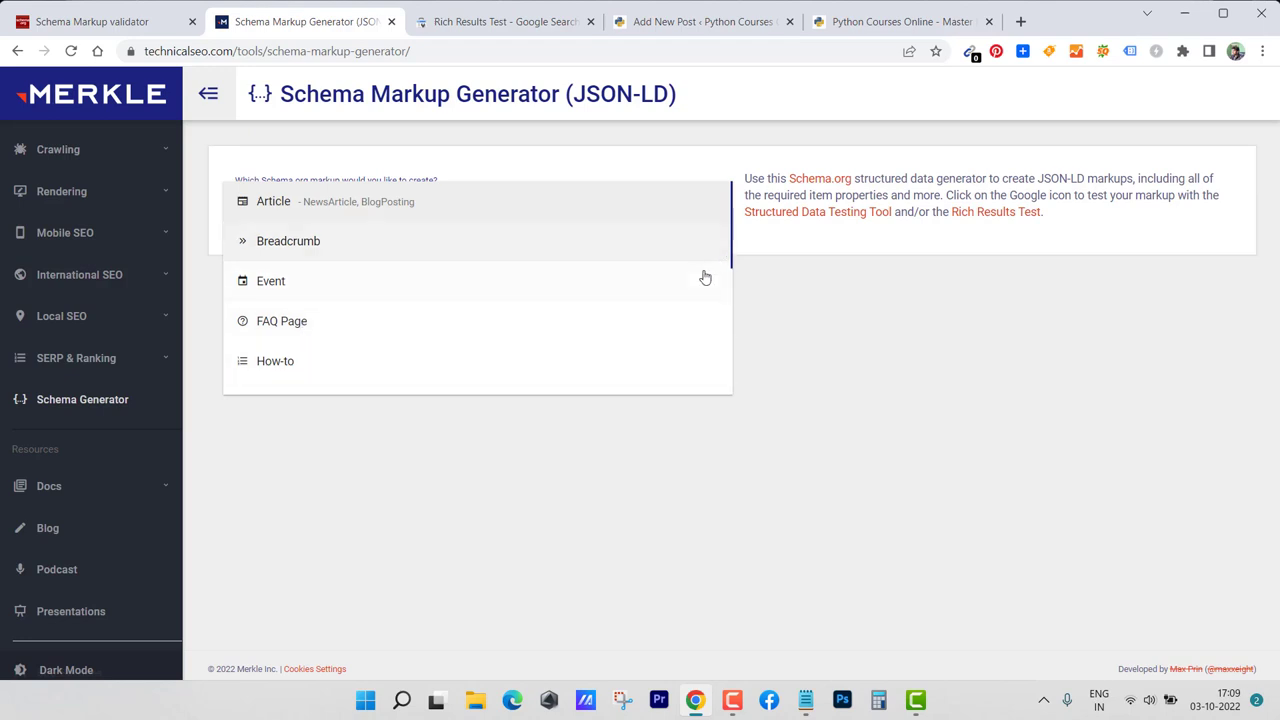
scroll(705, 277, down, 4)
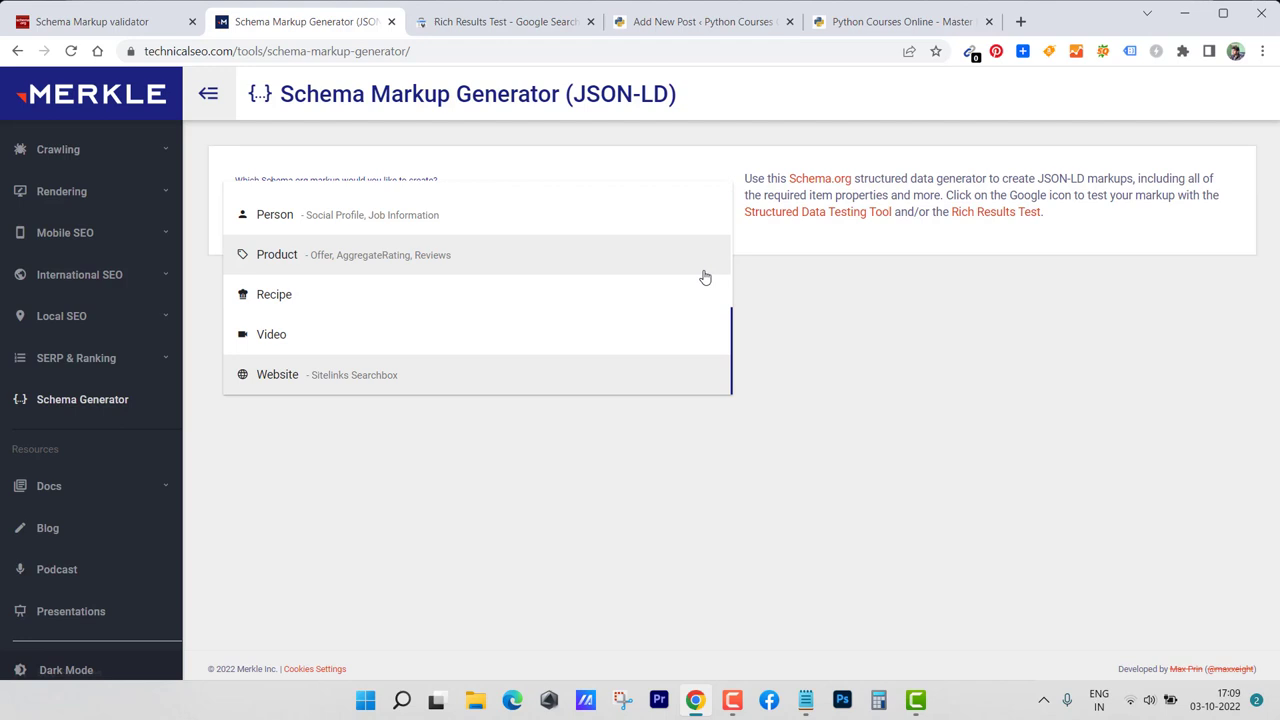
scroll(705, 277, up, 4)
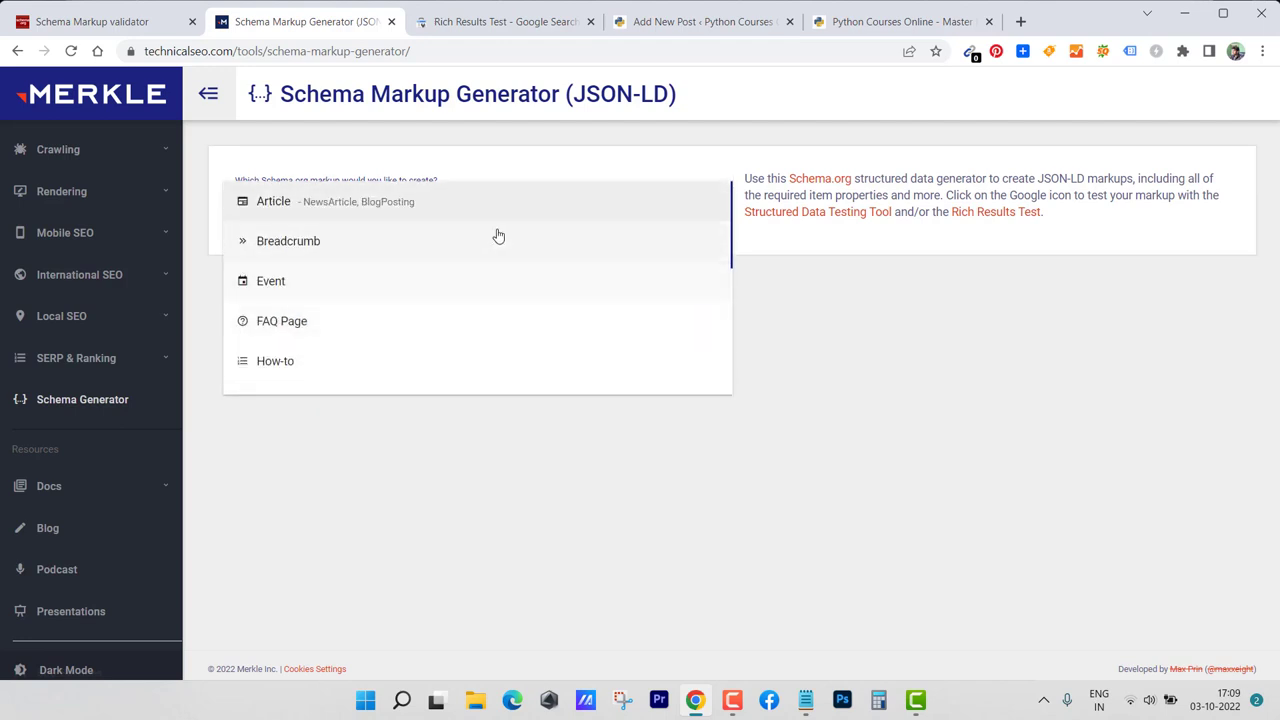
click(425, 212)
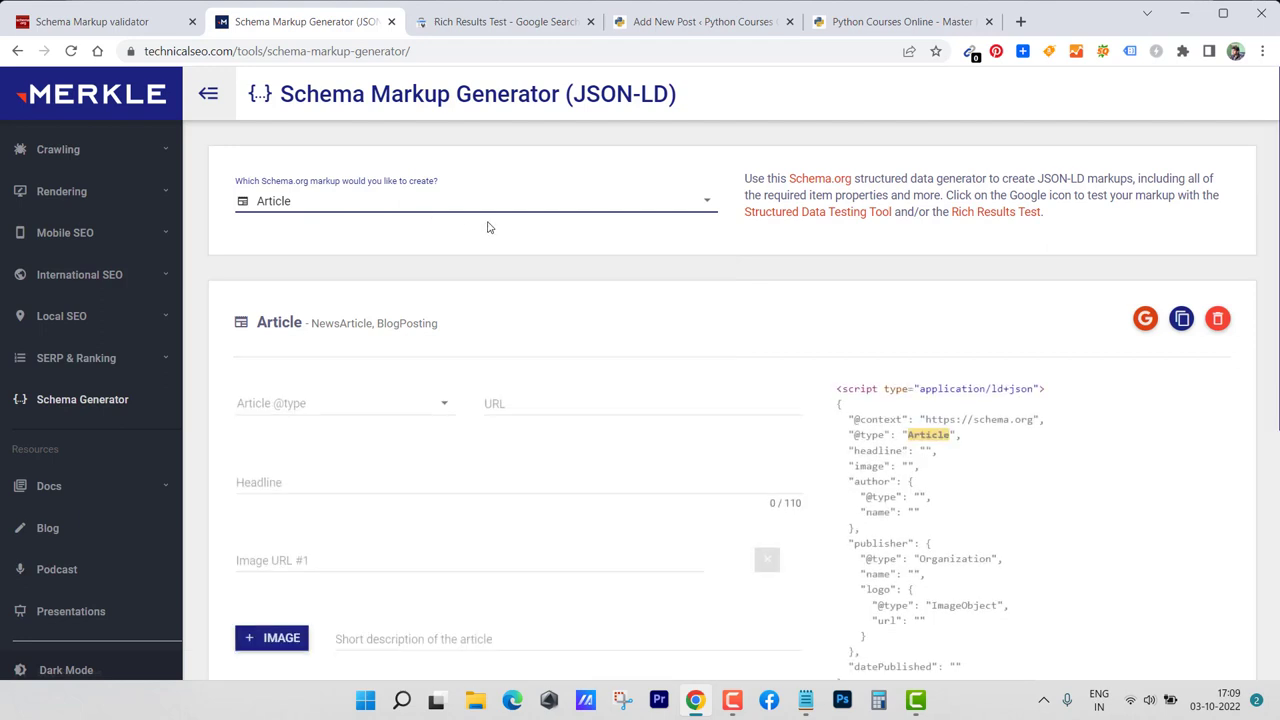
Set the article type to BlogPosting, step through URL, Headline and Image fields, and copy the JSON-LD
click(393, 413)
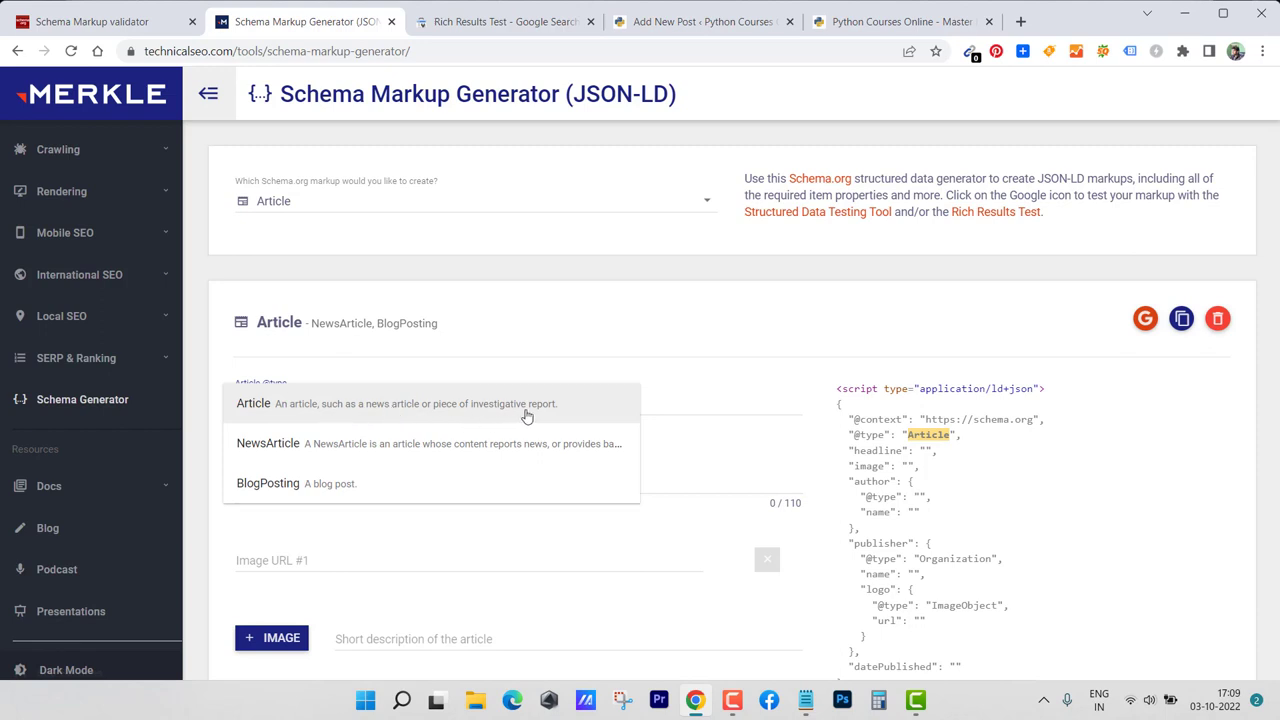
click(337, 494)
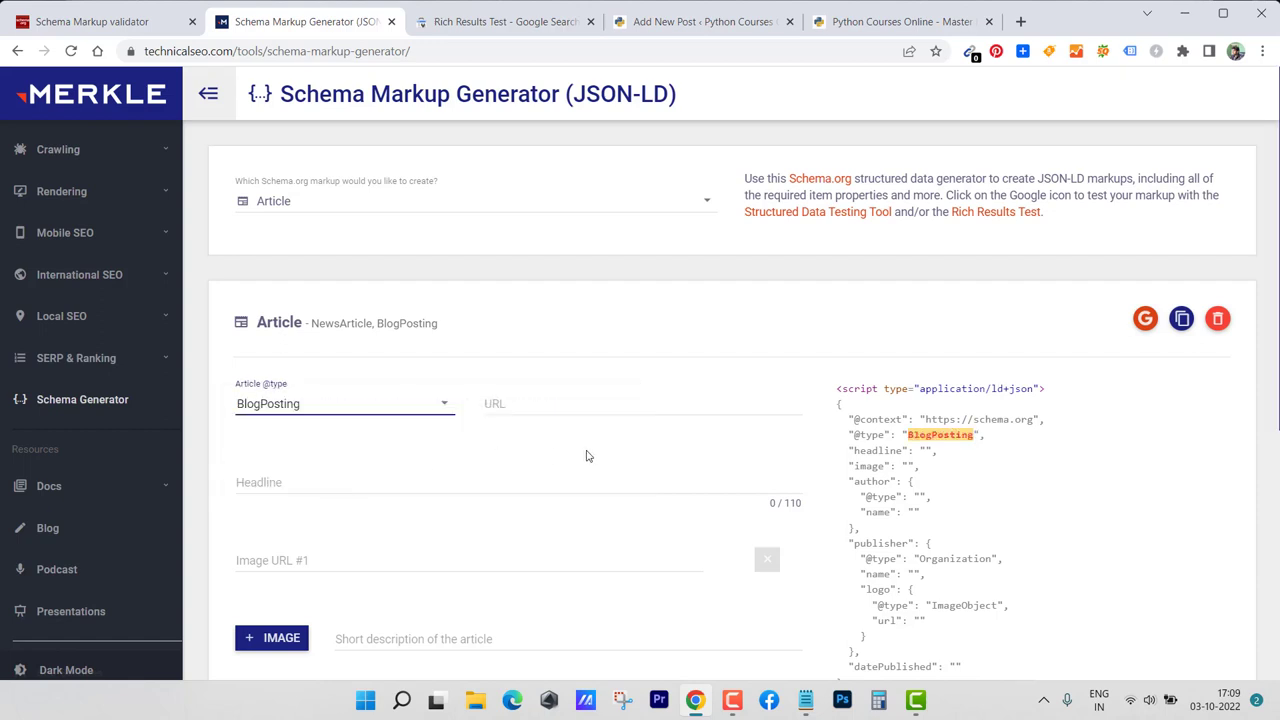
click(602, 414)
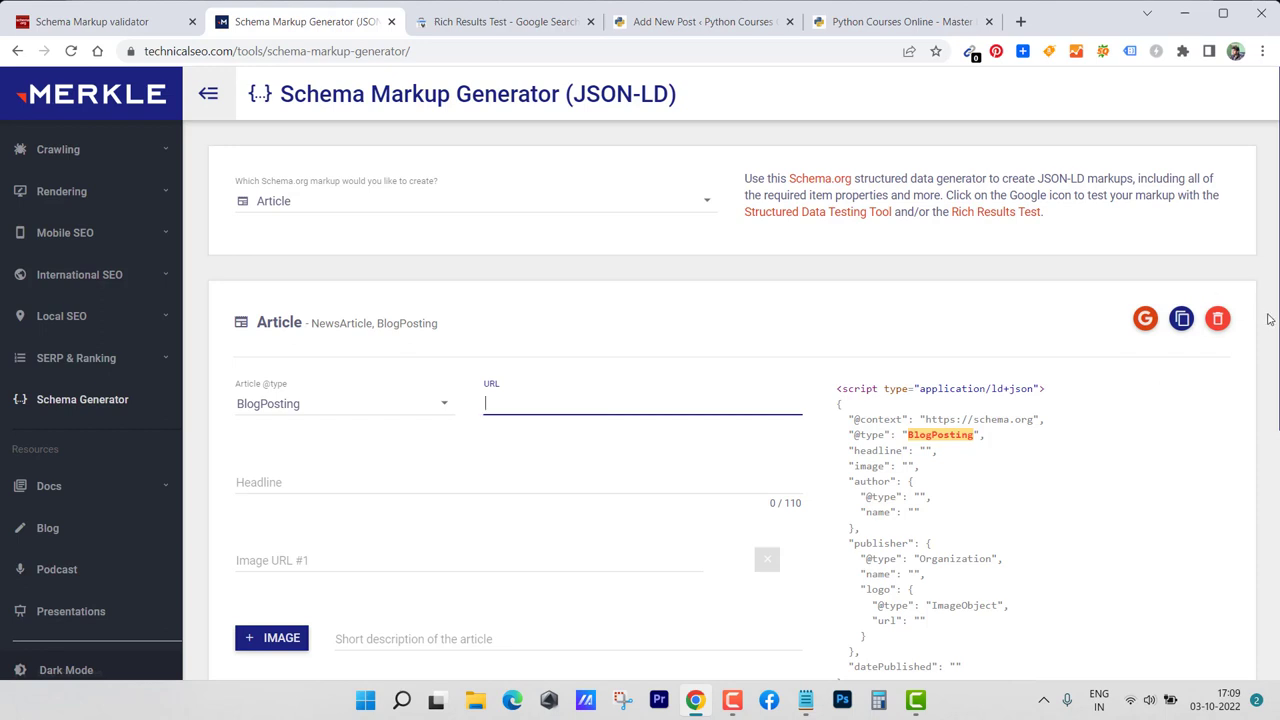
click(546, 481)
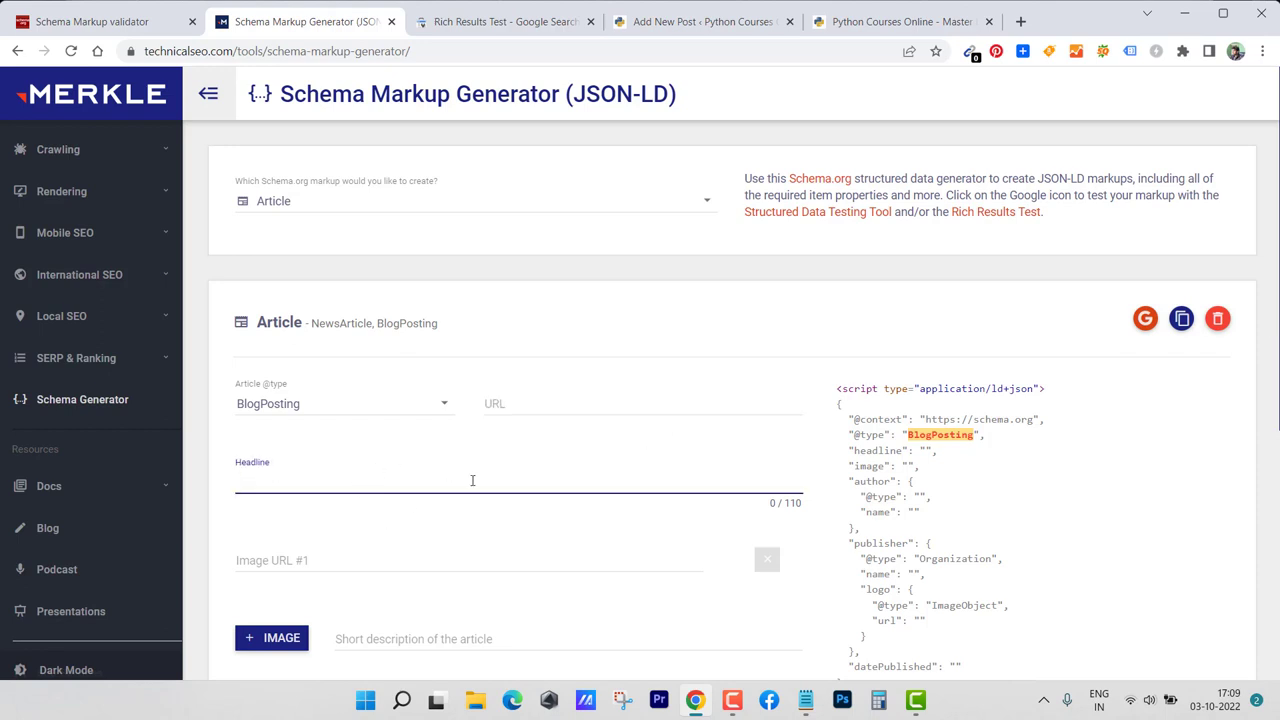
click(496, 550)
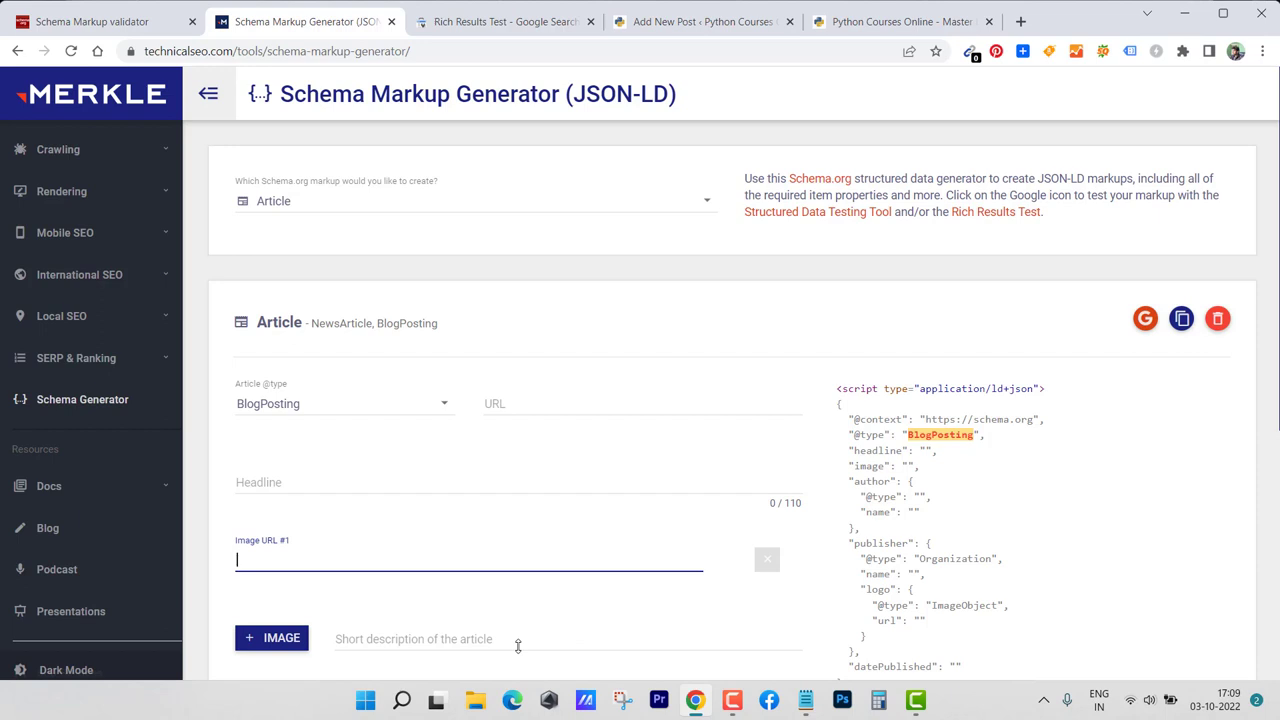
click(1181, 320)
click(1181, 320)
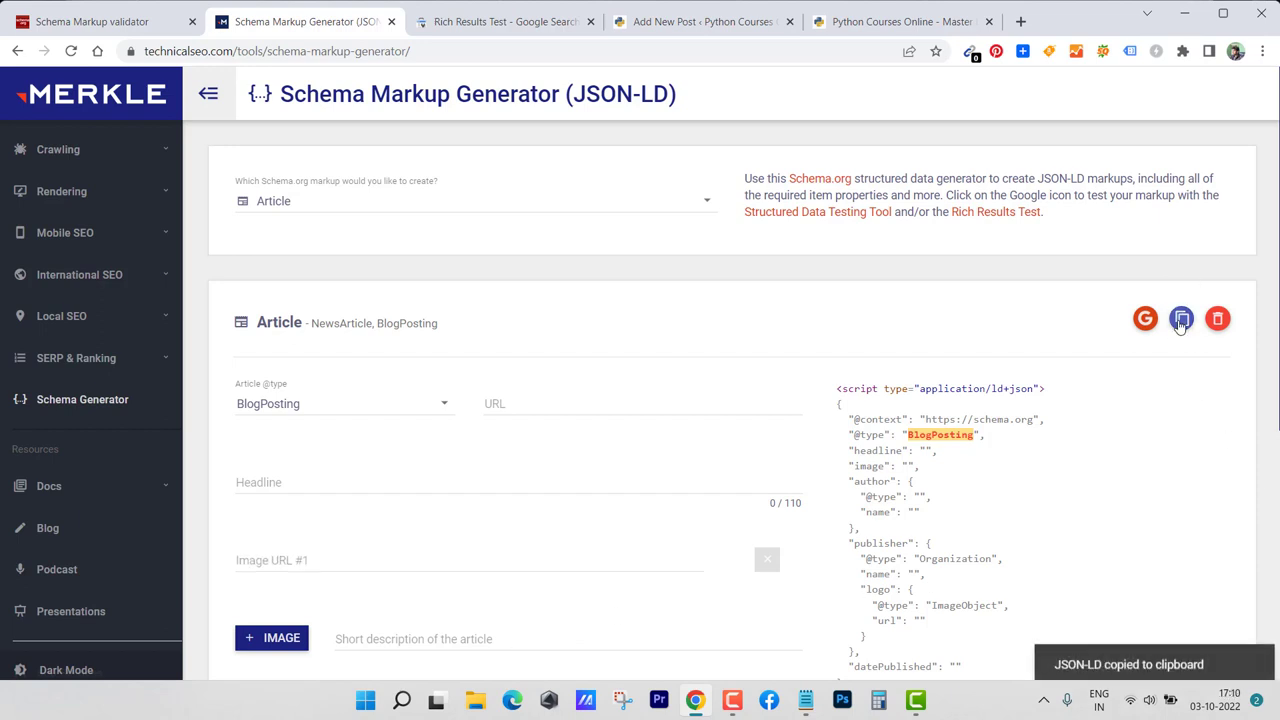
Paste the JSON-LD script into the post's 'schema' custom field value
click(706, 14)
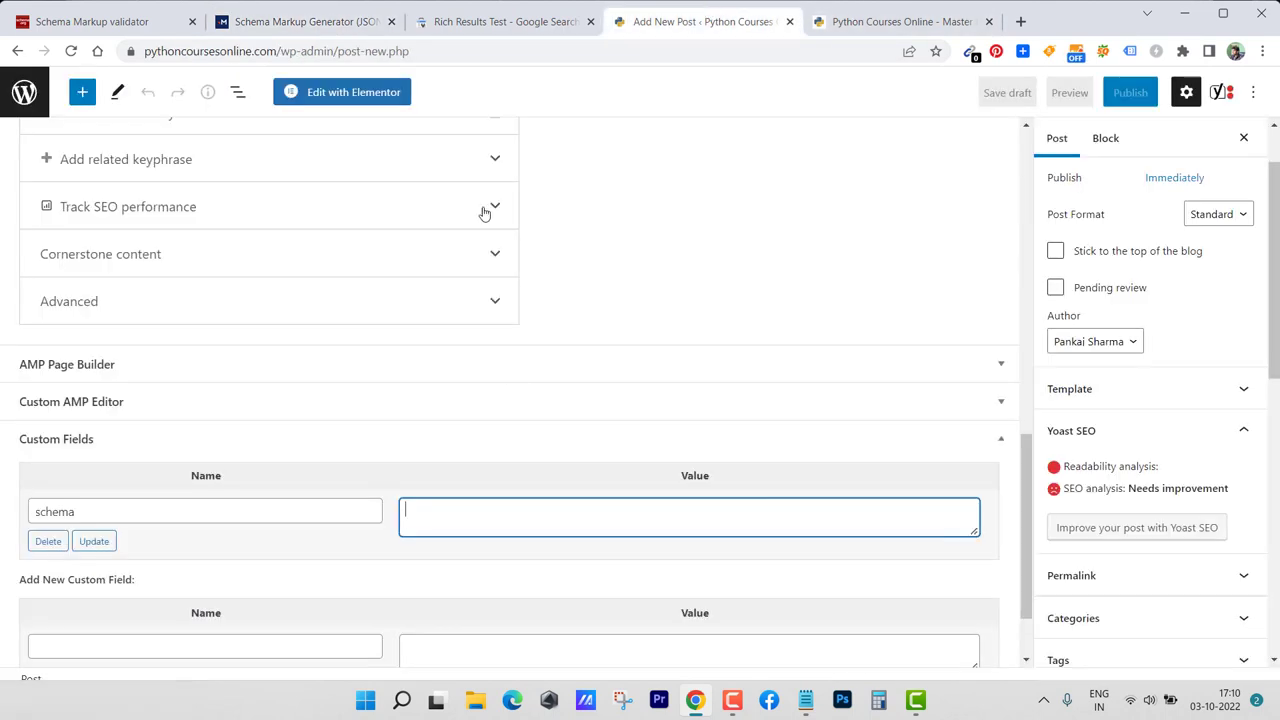
key(ctrl+v)
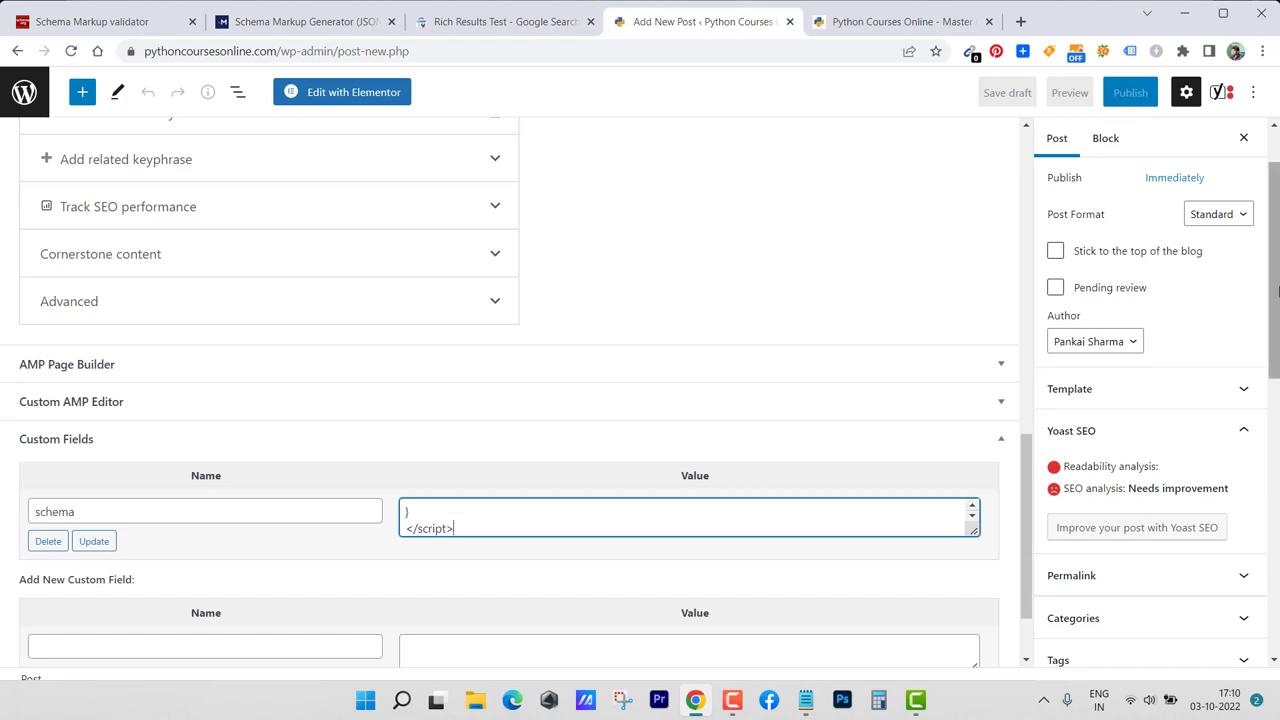
scroll(1278, 287, up, 1)
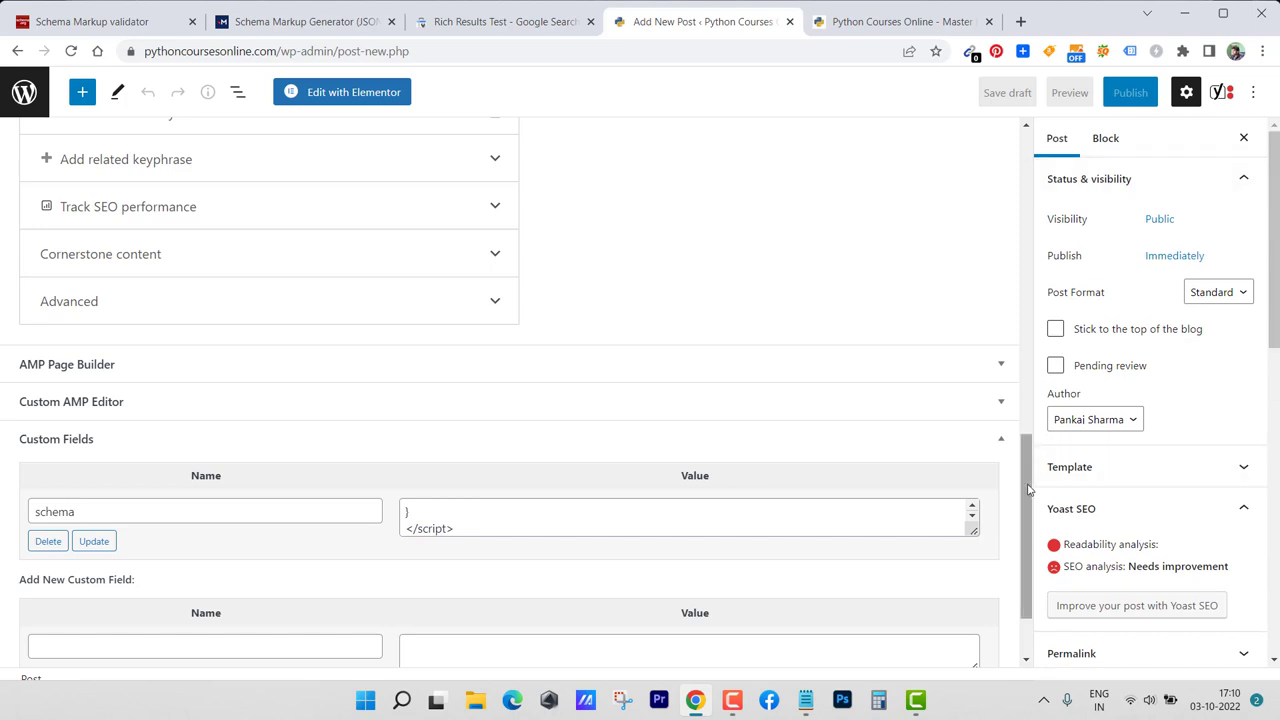
drag(1026, 546, 1024, 166)
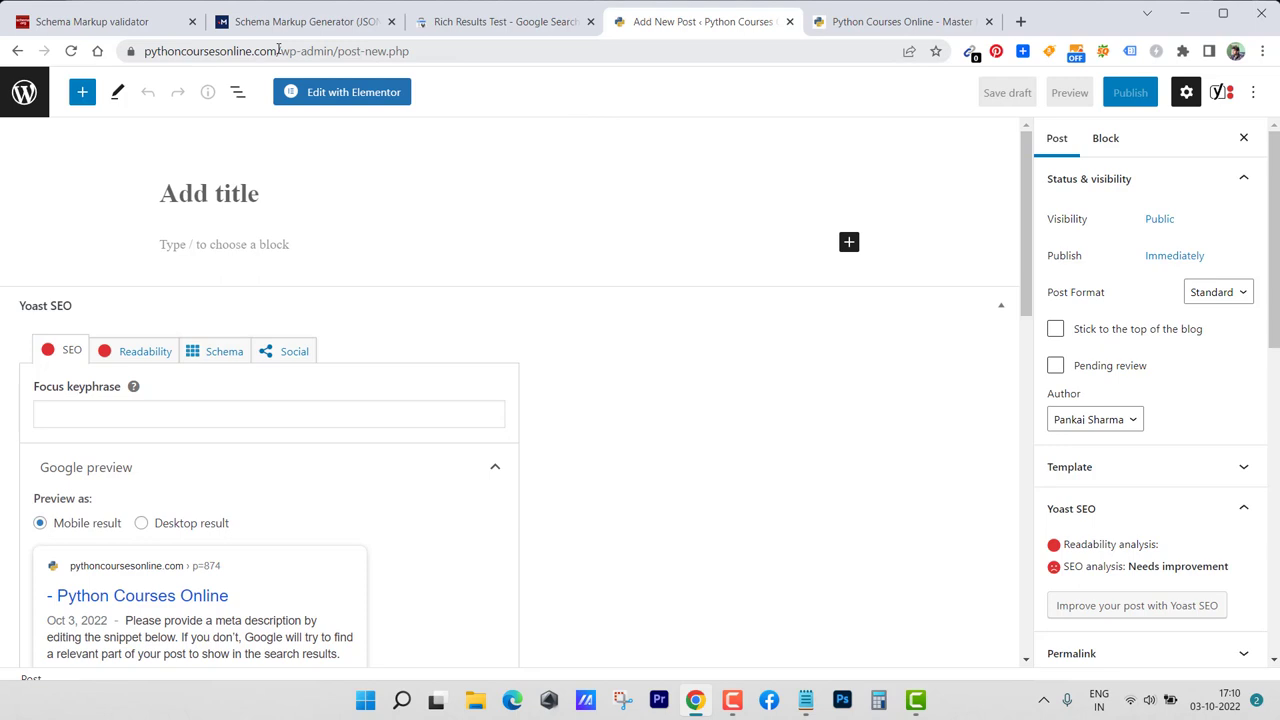
Copy the site's home address from the address bar and switch to the Schema.org validator
drag(278, 50, 146, 58)
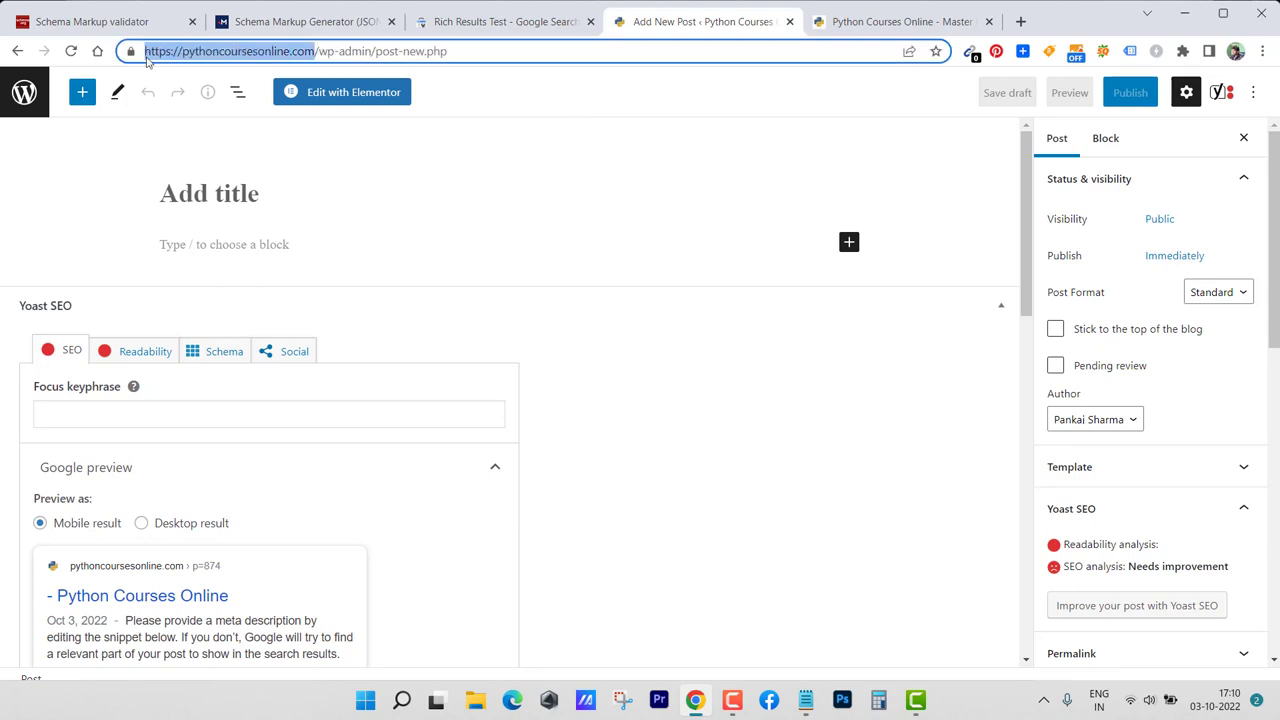
right_click(146, 58)
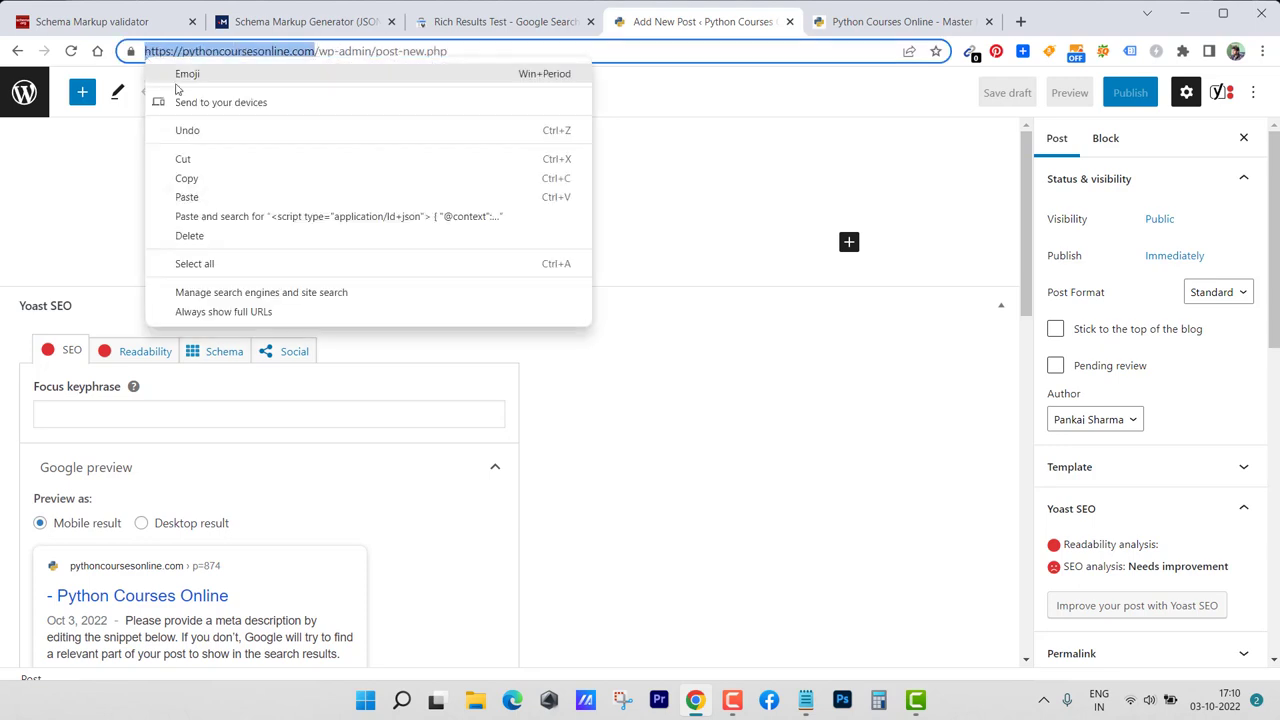
click(190, 178)
click(122, 20)
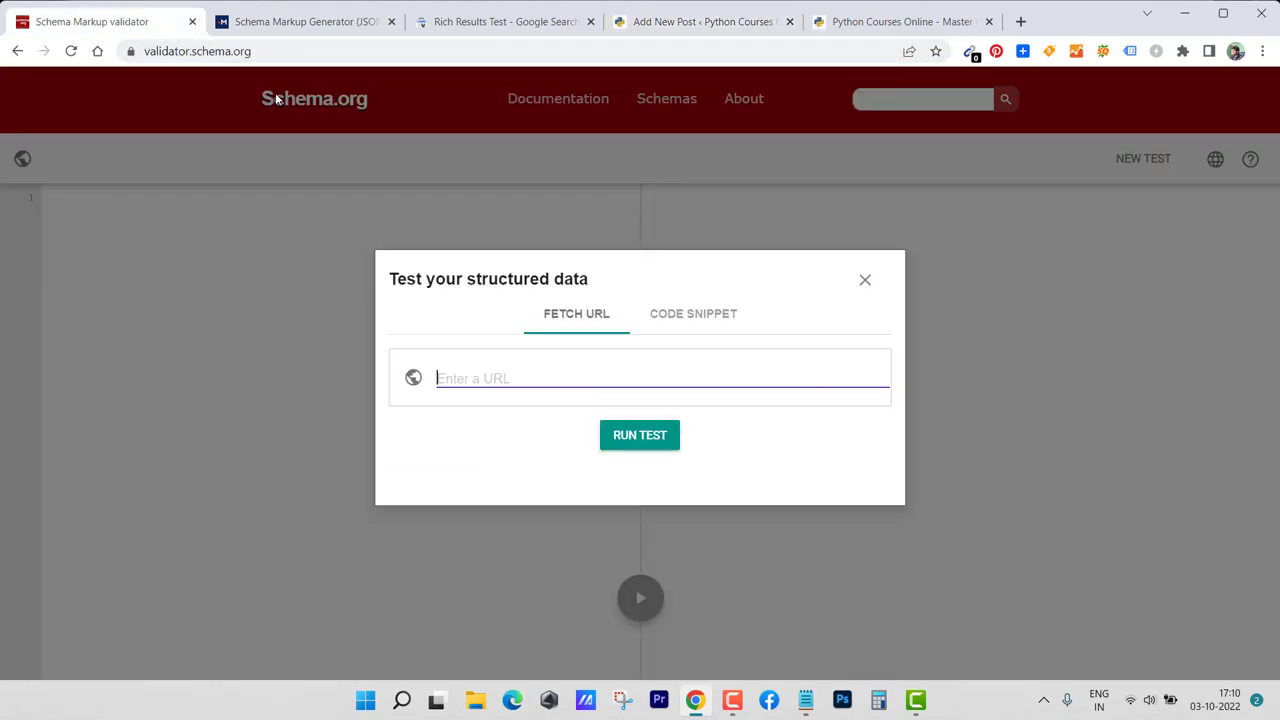
key(ctrl+v)
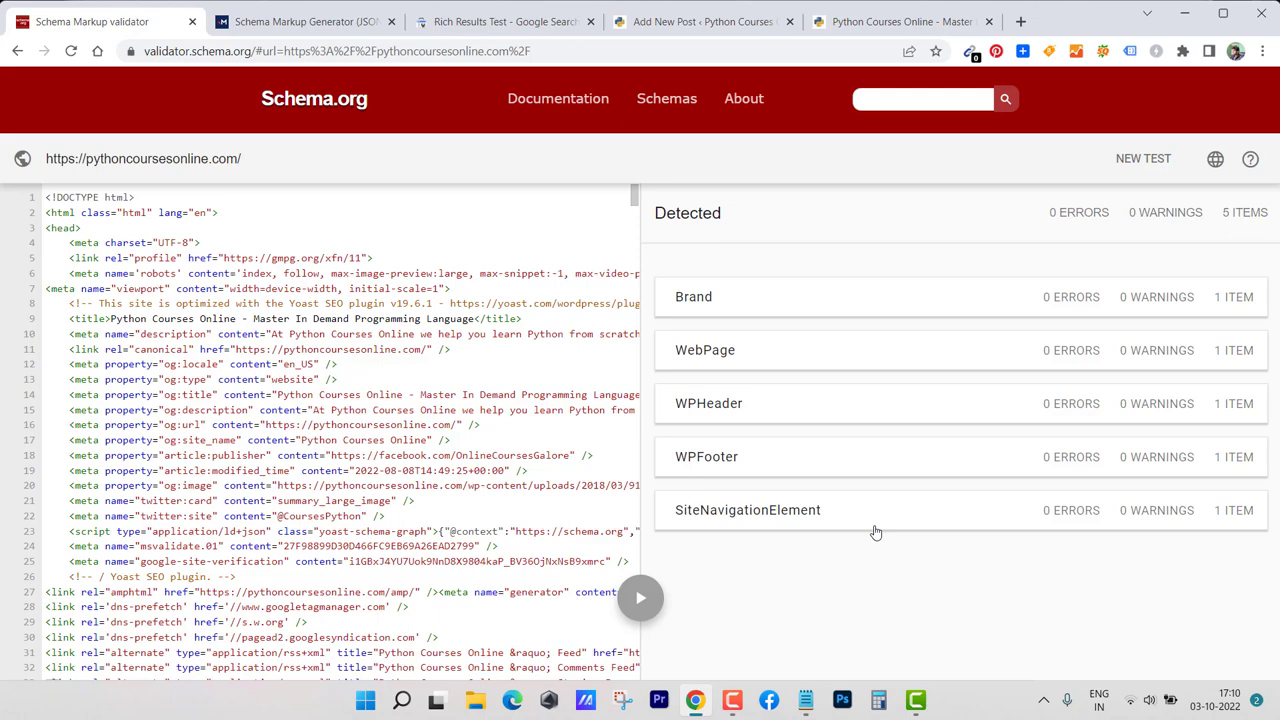
click(290, 18)
click(553, 203)
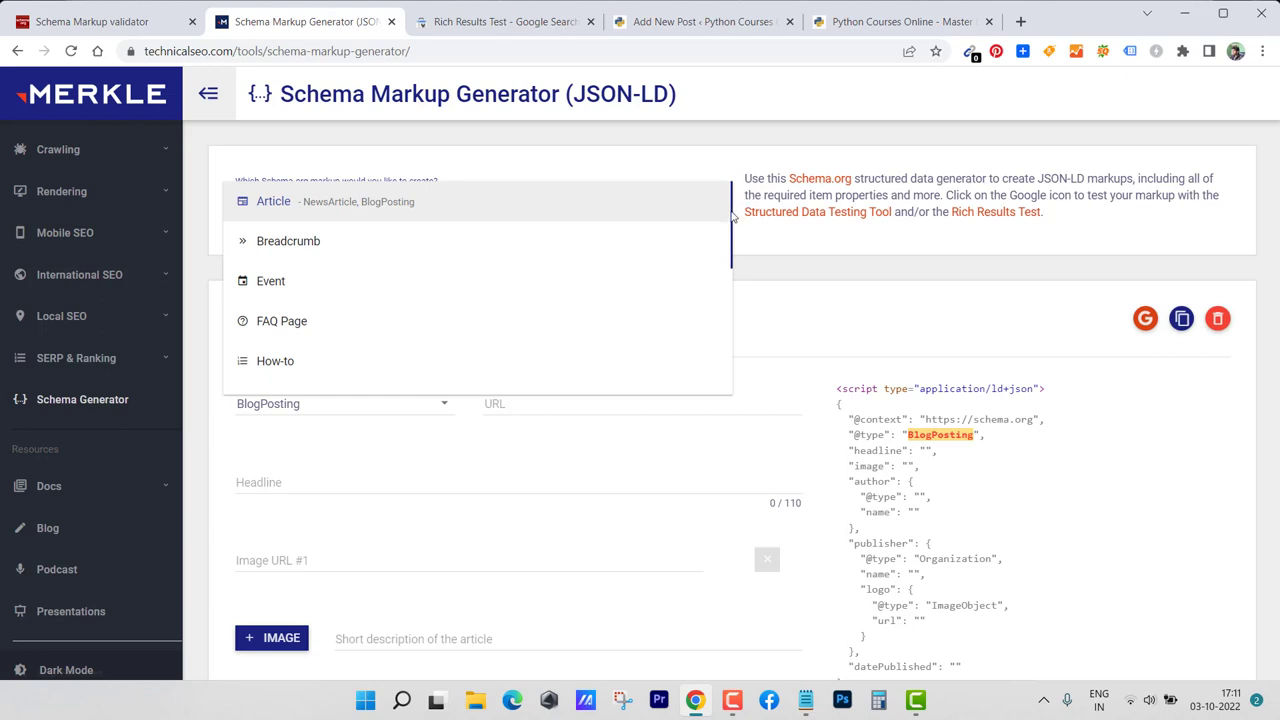
drag(731, 216, 714, 406)
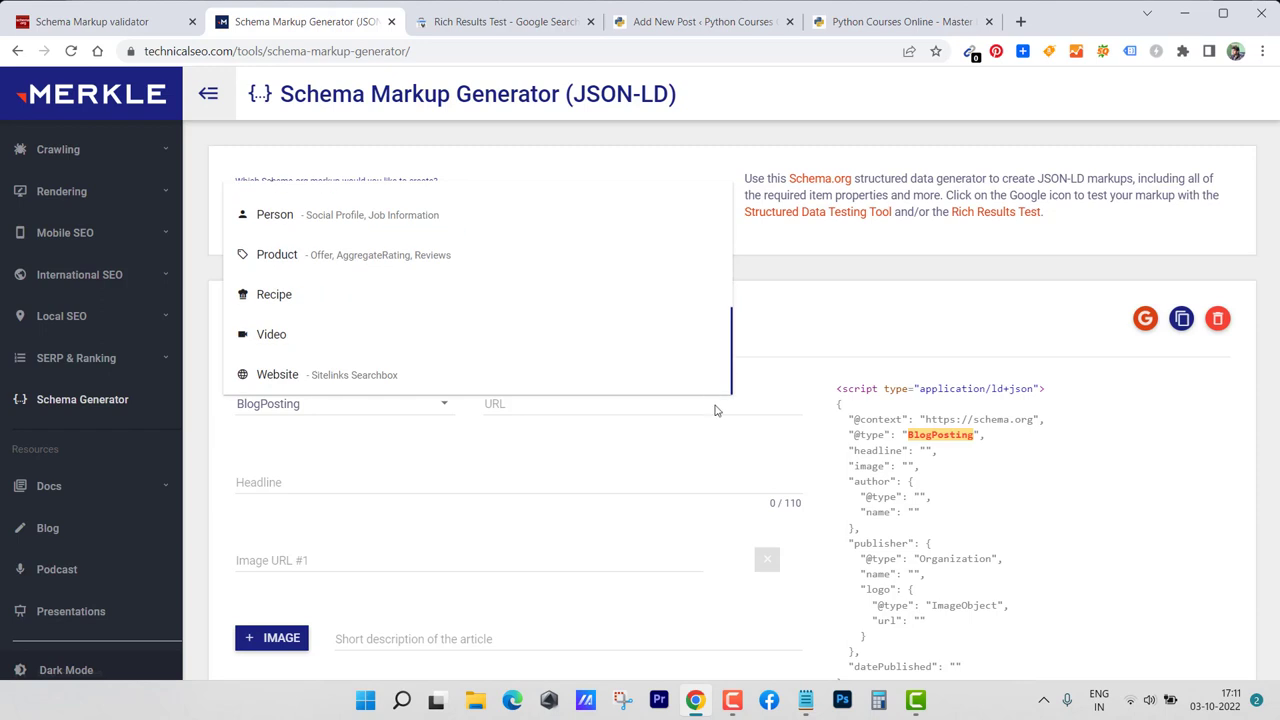
click(1188, 318)
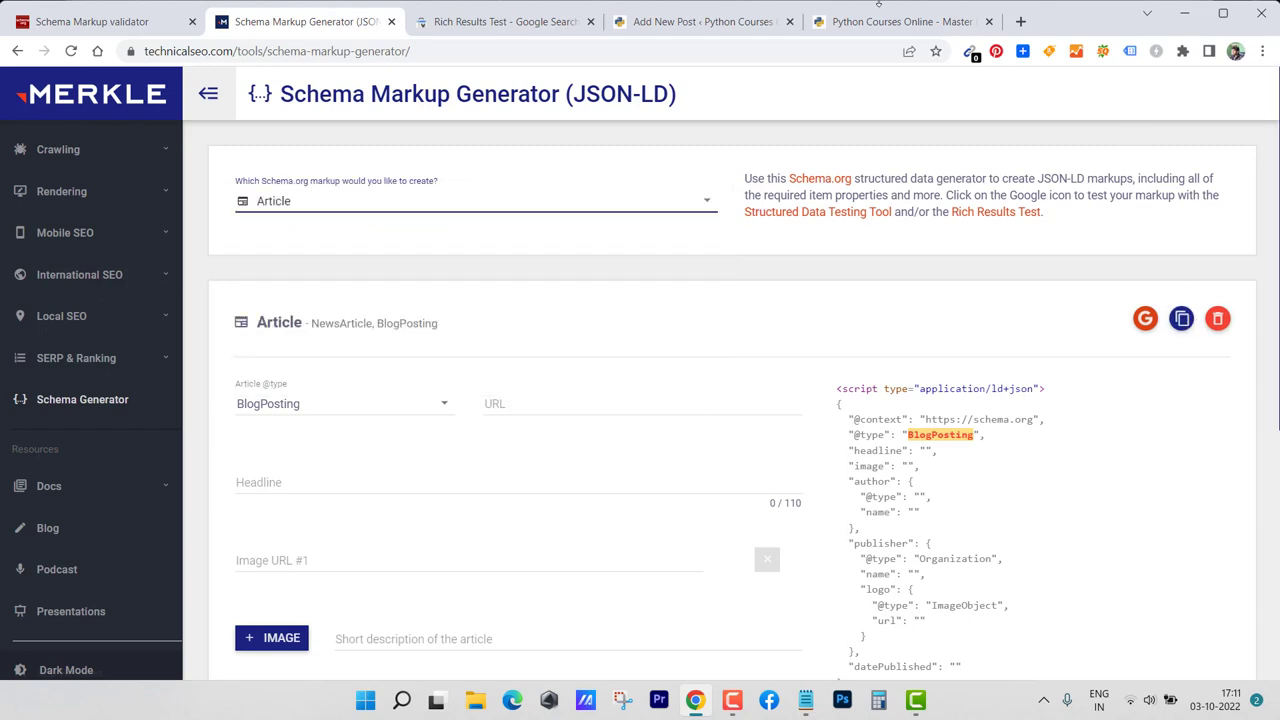
Clear the schema custom field's Value box in the new post, leaving neither JSON-LD script nor URL
click(700, 34)
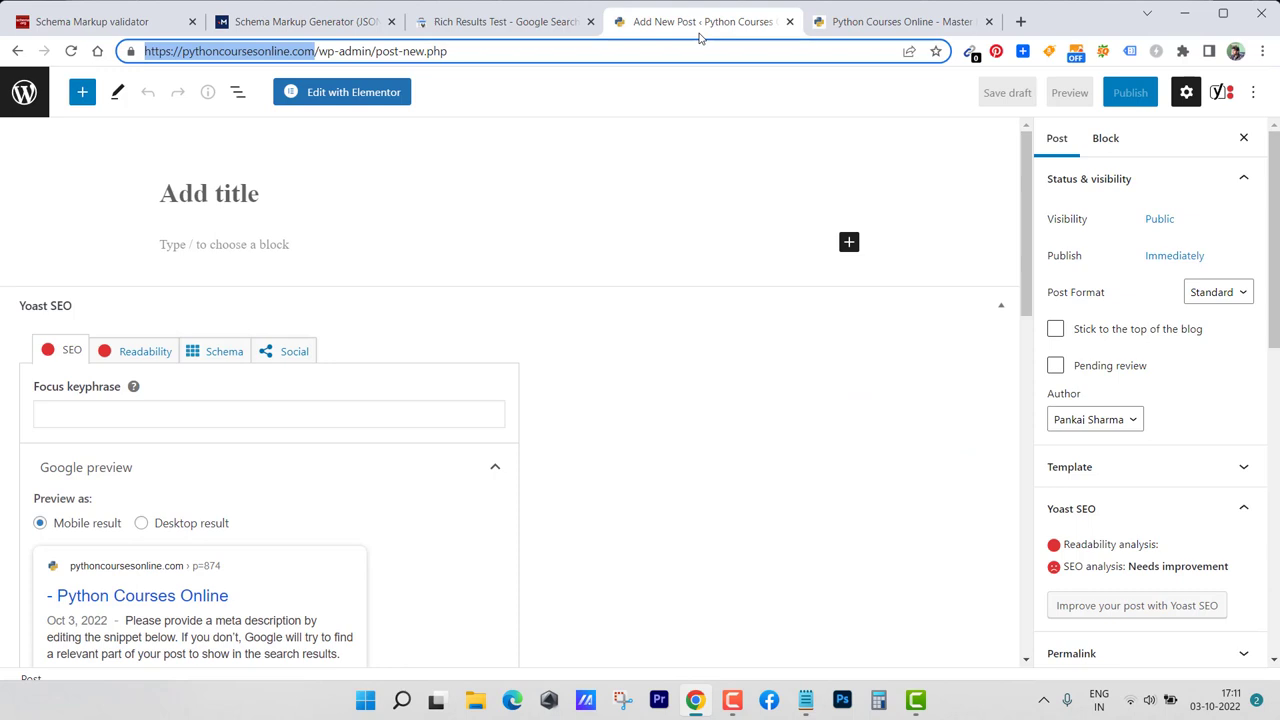
drag(1022, 295, 1004, 697)
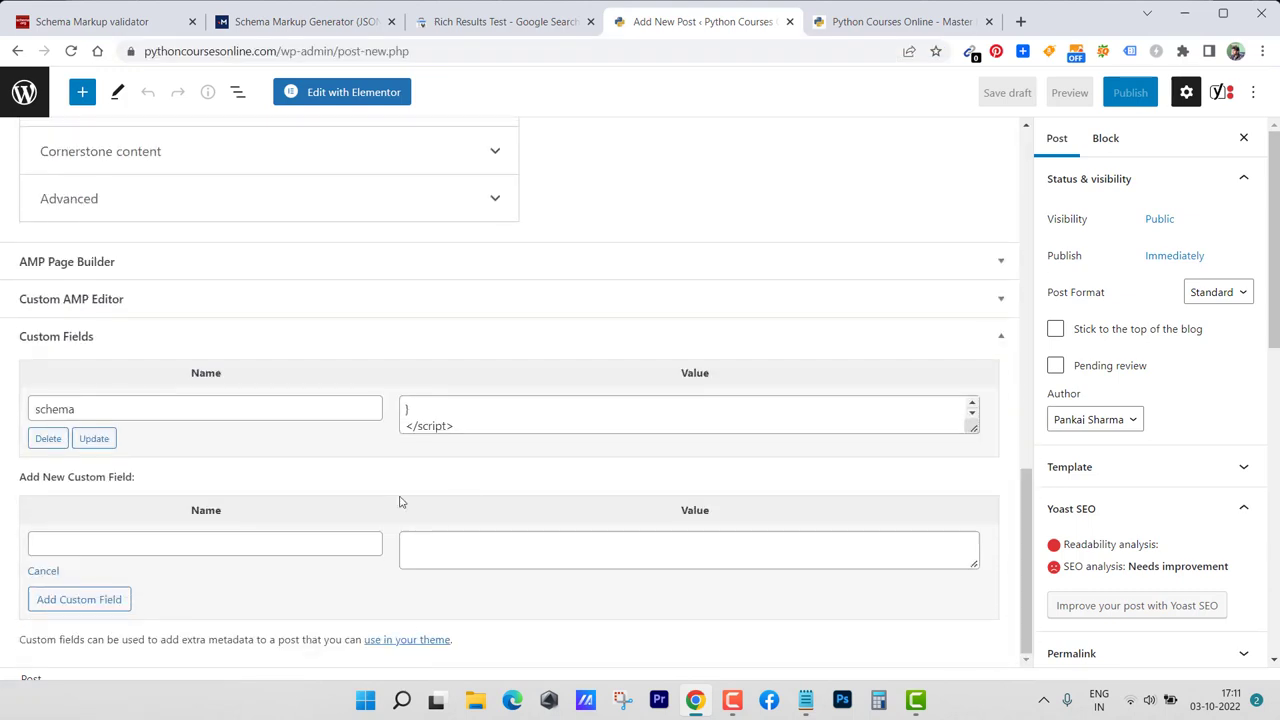
triple_click(496, 428)
key(ctrl+a)
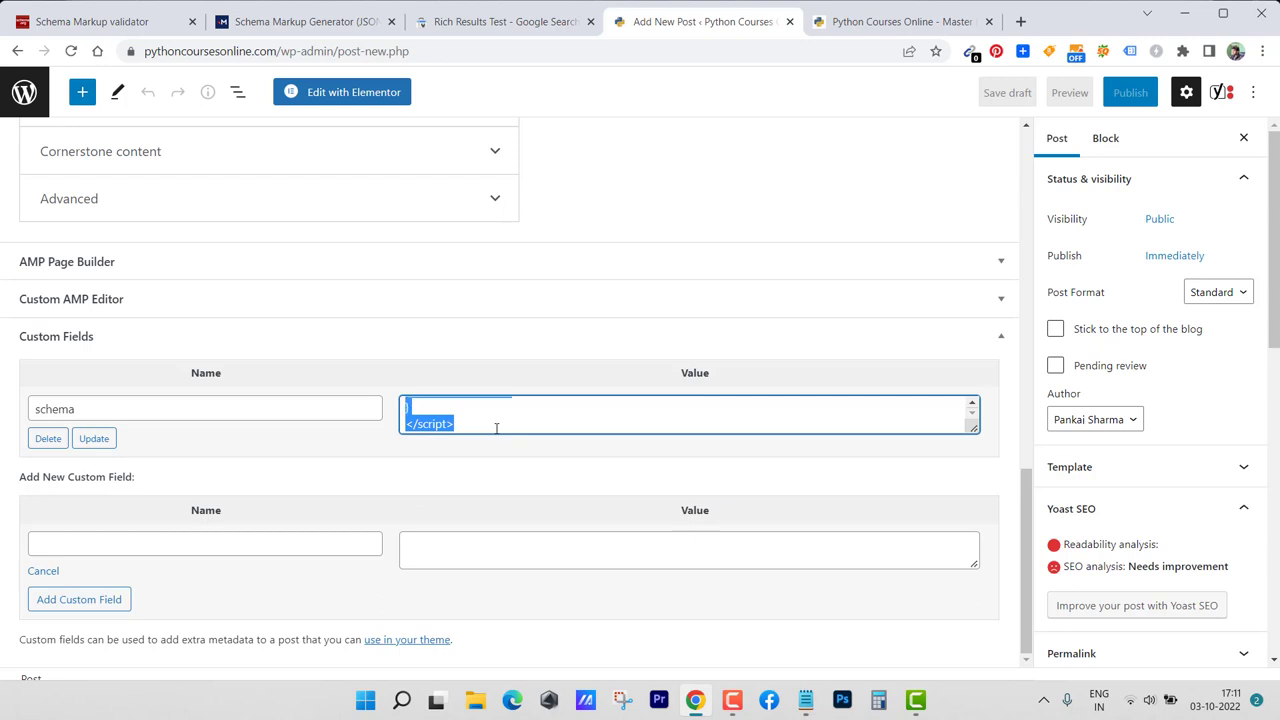
key(ctrl+v)
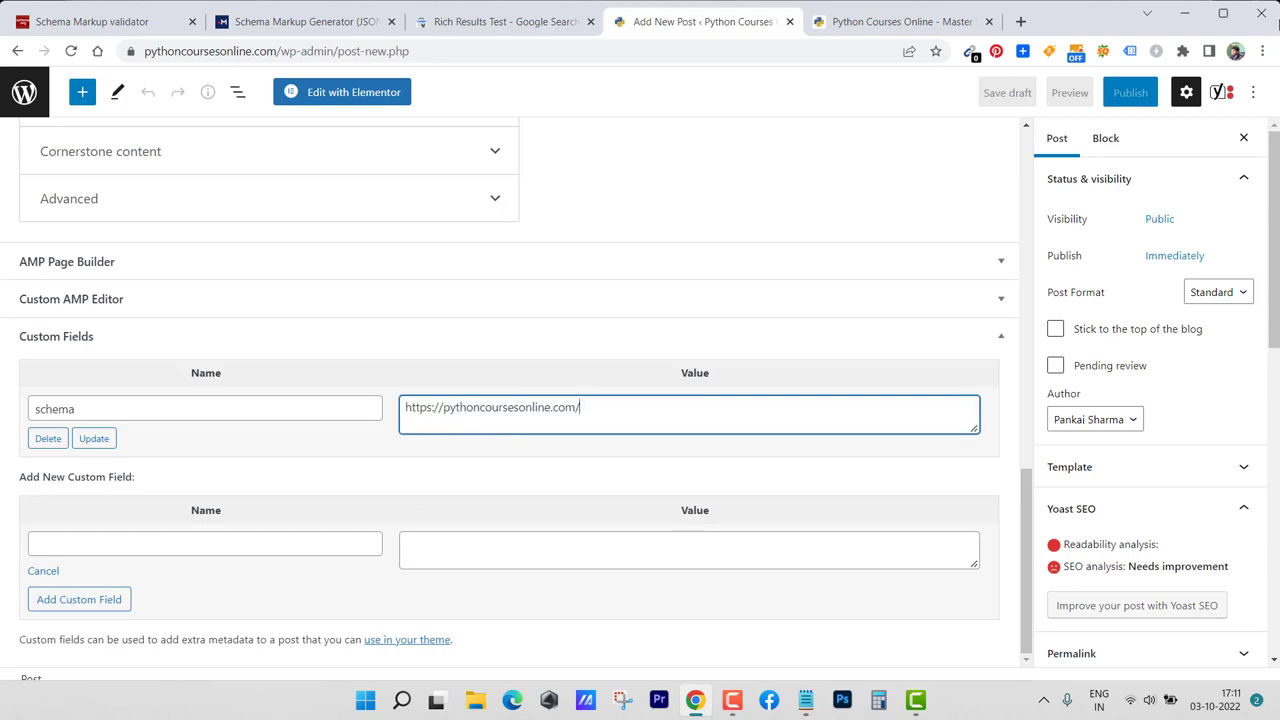
key(shift+Left)
key(ctrl+a)
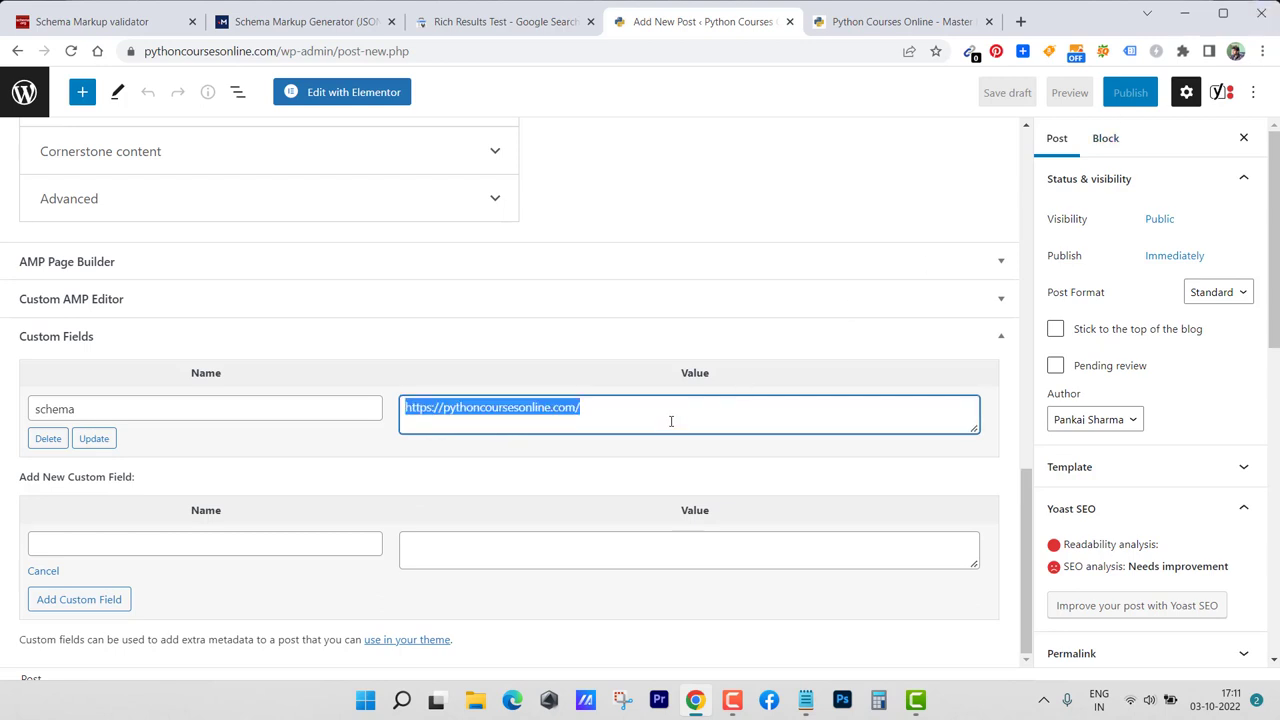
key(BackSpace)
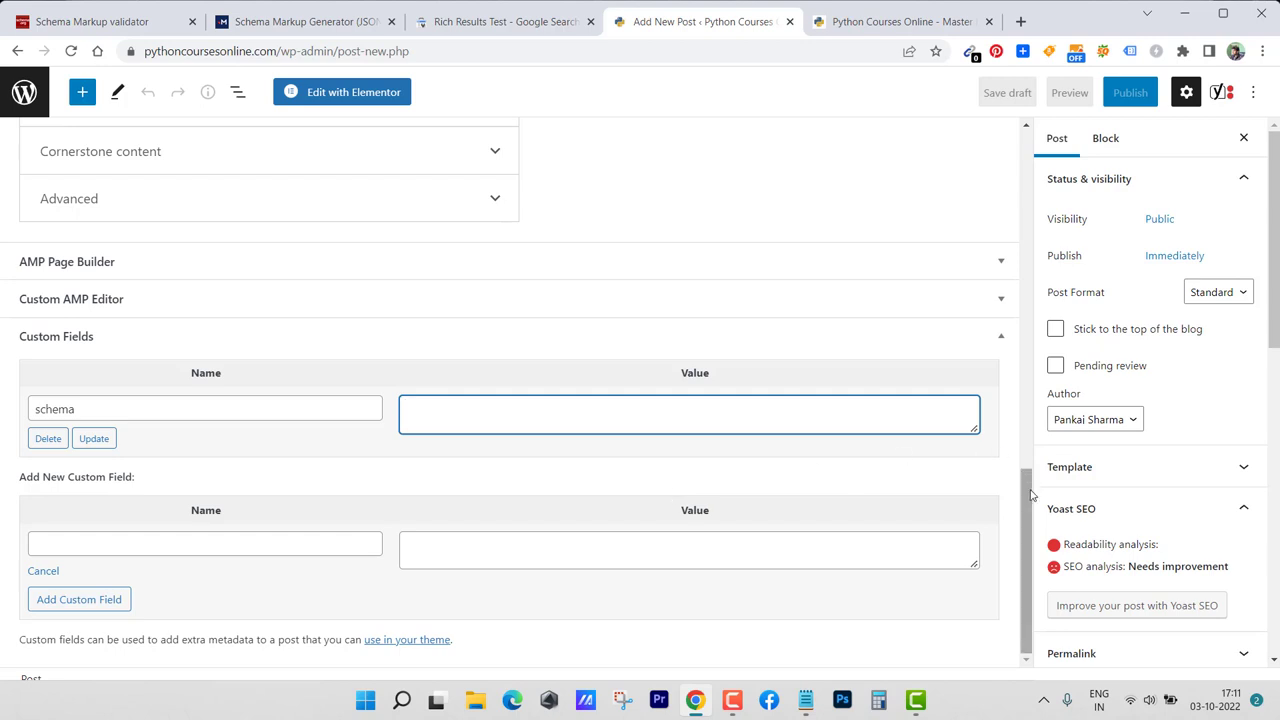
drag(1031, 491, 1013, 146)
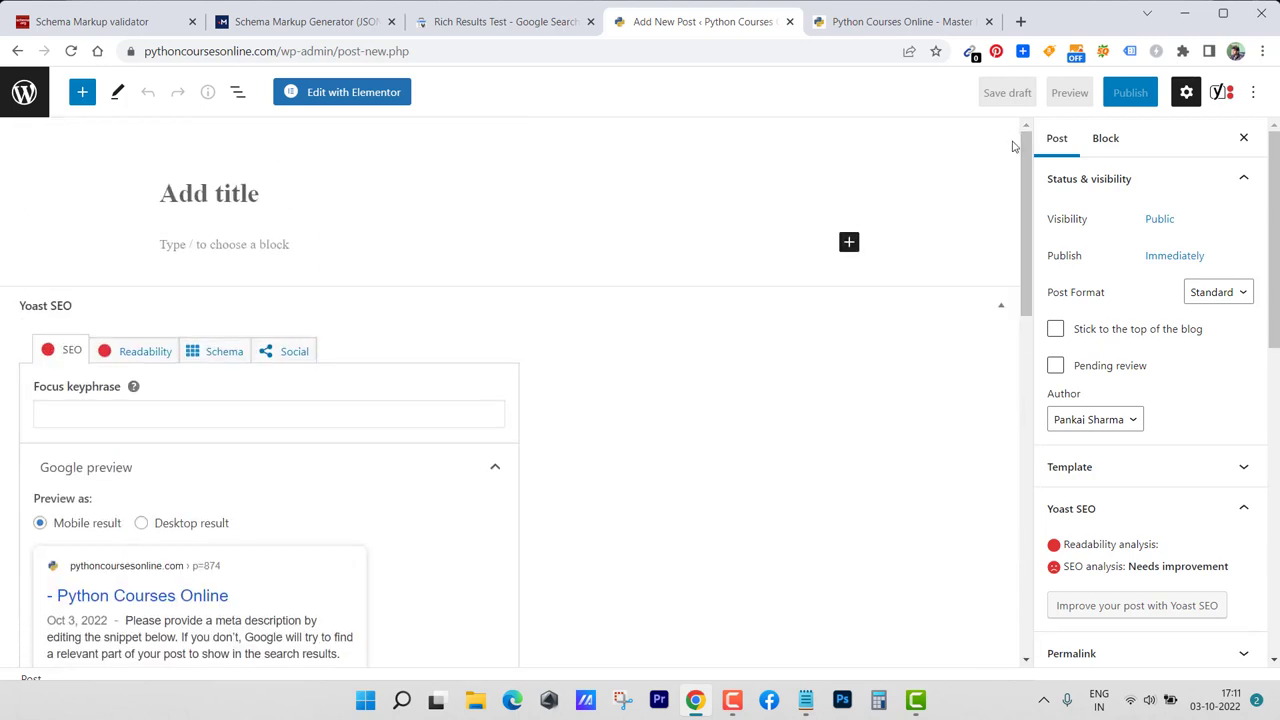